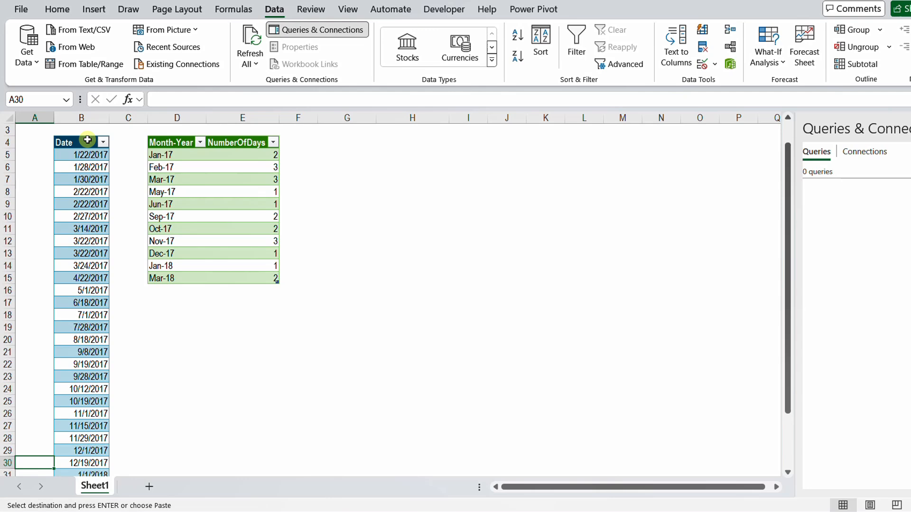
- Examine the years and months available in the Date column's filter and the NumberOfDays values of the Month-Year summary table
{"action": "left_click", "coordinate": [88, 140]}
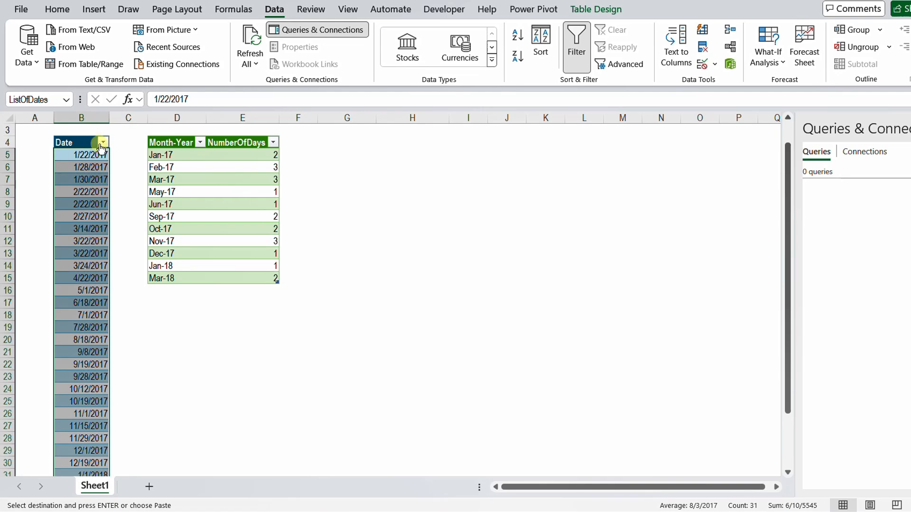
{"action": "left_click", "coordinate": [103, 142]}
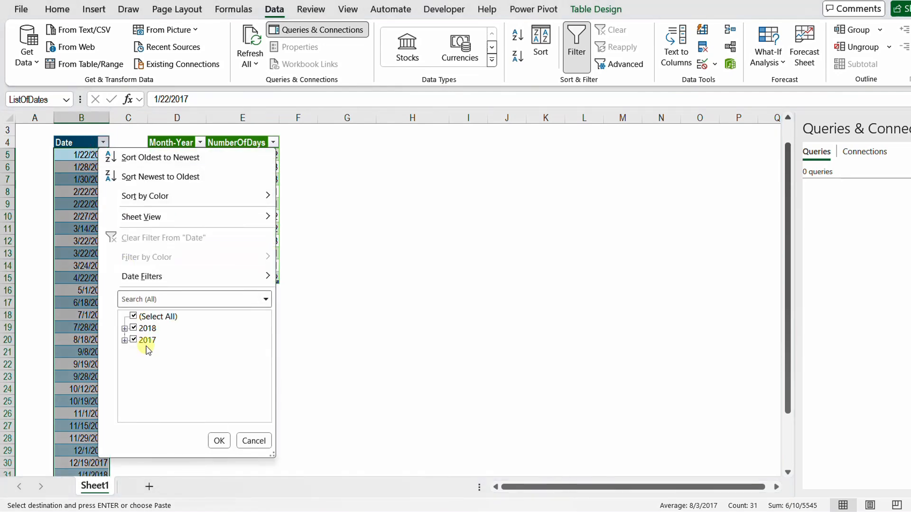
{"action": "left_click", "coordinate": [125, 328]}
{"action": "left_click", "coordinate": [125, 373]}
{"action": "scroll", "coordinate": [159, 363], "scroll_direction": "down", "scroll_amount": 1}
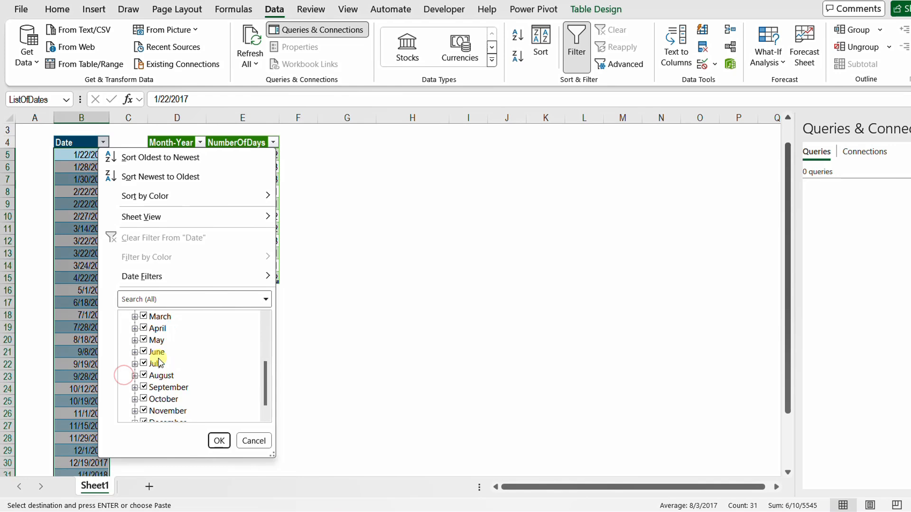
{"action": "scroll", "coordinate": [159, 363], "scroll_direction": "up", "scroll_amount": 1}
{"action": "left_click", "coordinate": [124, 316]}
{"action": "left_click", "coordinate": [254, 441]}
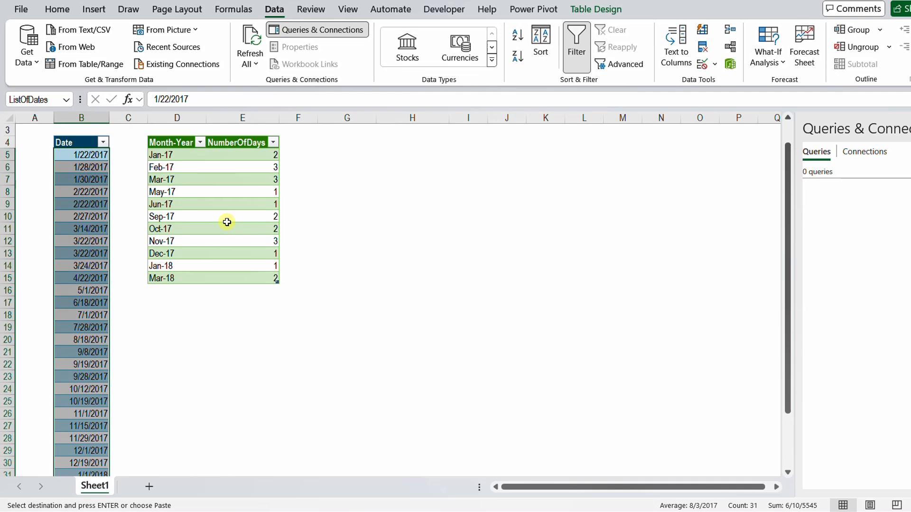
{"action": "left_click_drag", "start_coordinate": [249, 153], "coordinate": [257, 278]}
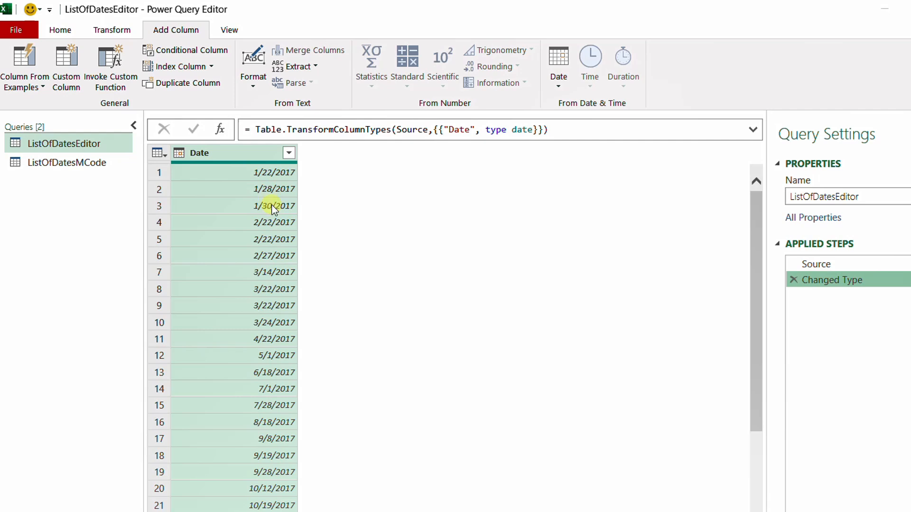
- Add a column with the name of the month based on the Date column in the ListOfDatesEditor query
{"action": "left_click", "coordinate": [255, 157]}
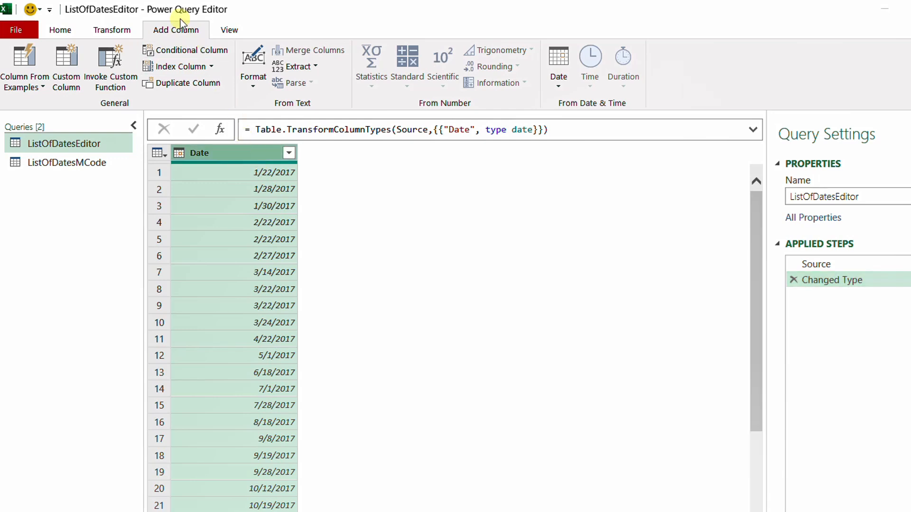
{"action": "left_click", "coordinate": [560, 90]}
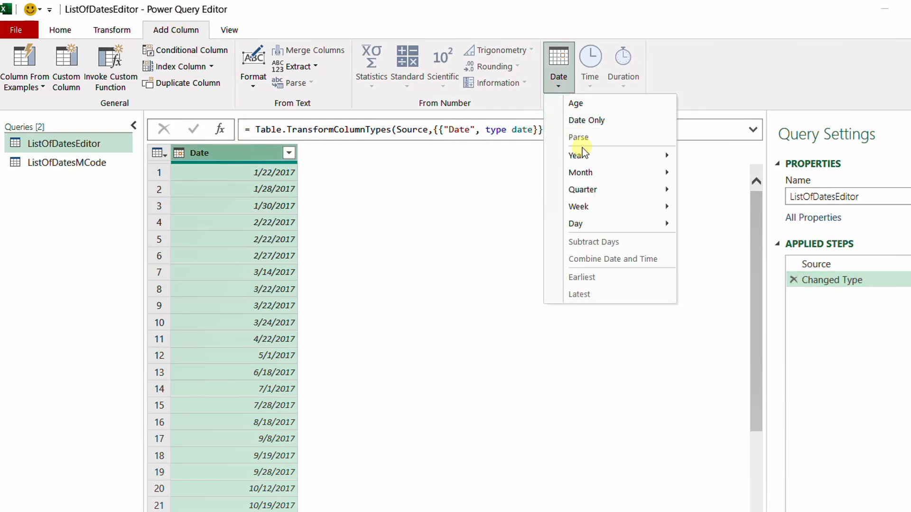
{"action": "mouse_move", "coordinate": [673, 179]}
{"action": "left_click", "coordinate": [729, 243]}
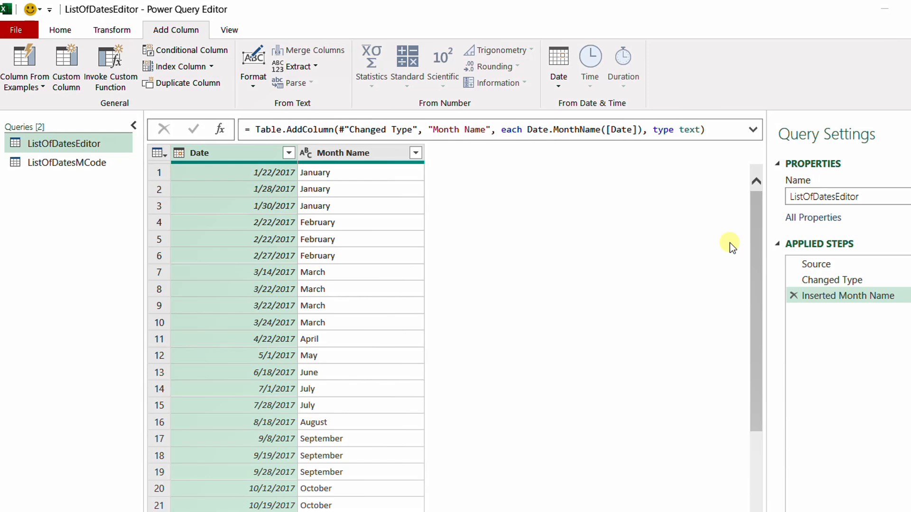
- Shorten the Month Name column's values in place by extracting their first 3 characters
{"action": "left_click", "coordinate": [344, 155]}
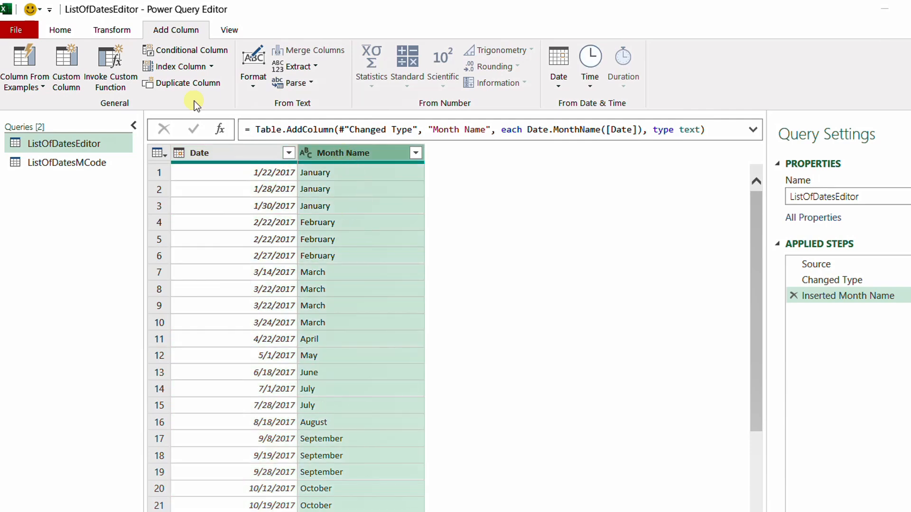
{"action": "left_click", "coordinate": [108, 29]}
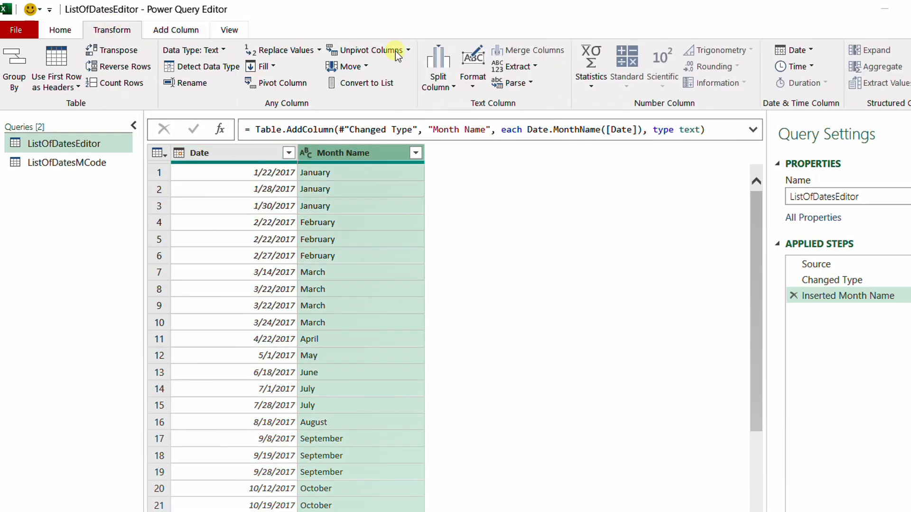
{"action": "left_click", "coordinate": [517, 66]}
{"action": "left_click", "coordinate": [551, 102]}
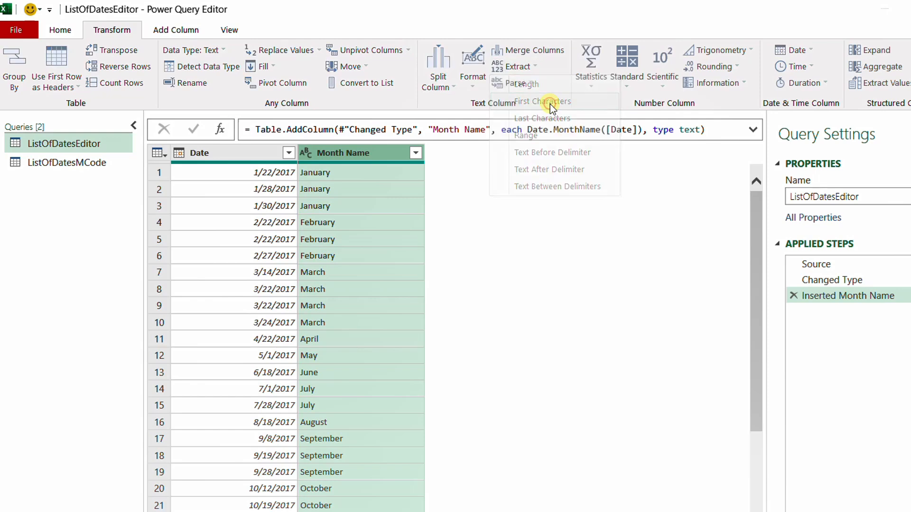
{"action": "type", "text": "3"}
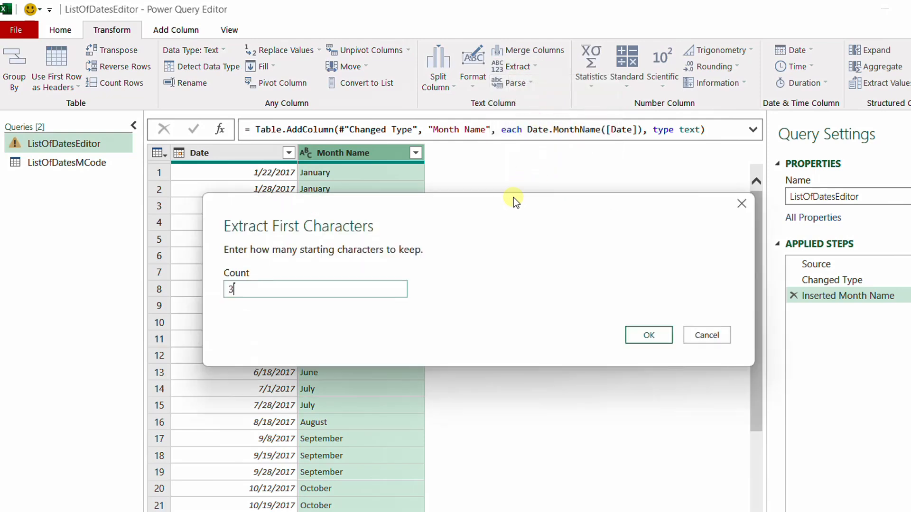
{"action": "left_click", "coordinate": [629, 331]}
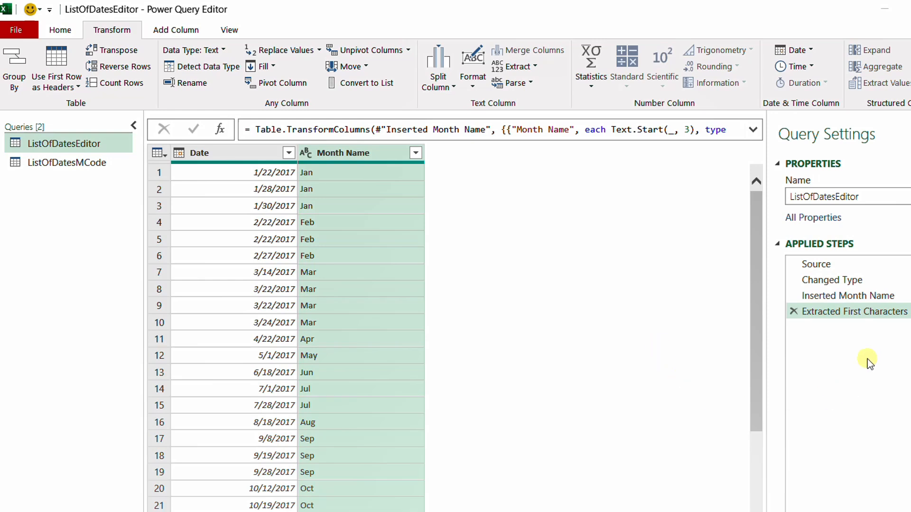
- Examine the Date.MonthName and Text.Start functions in the formulas of the Inserted Month Name and Extracted First Characters steps
{"action": "left_click", "coordinate": [839, 296]}
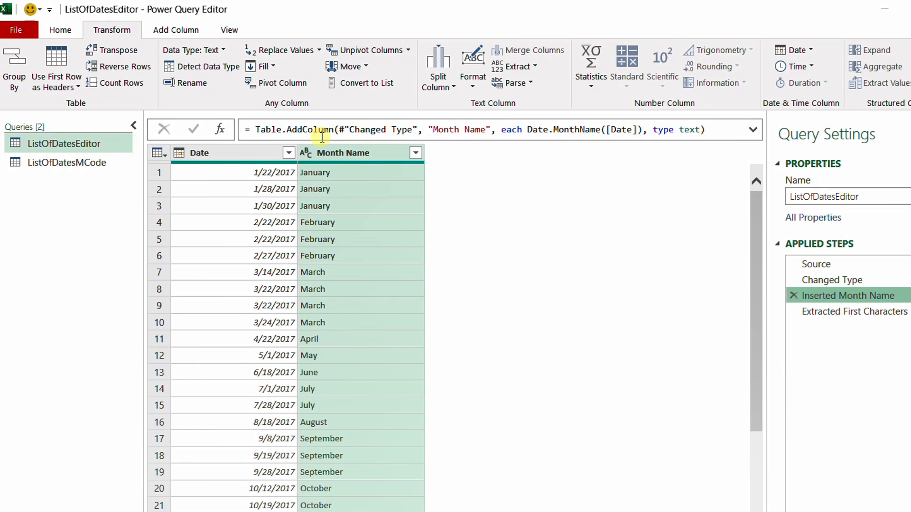
{"action": "left_click_drag", "start_coordinate": [523, 129], "coordinate": [637, 130]}
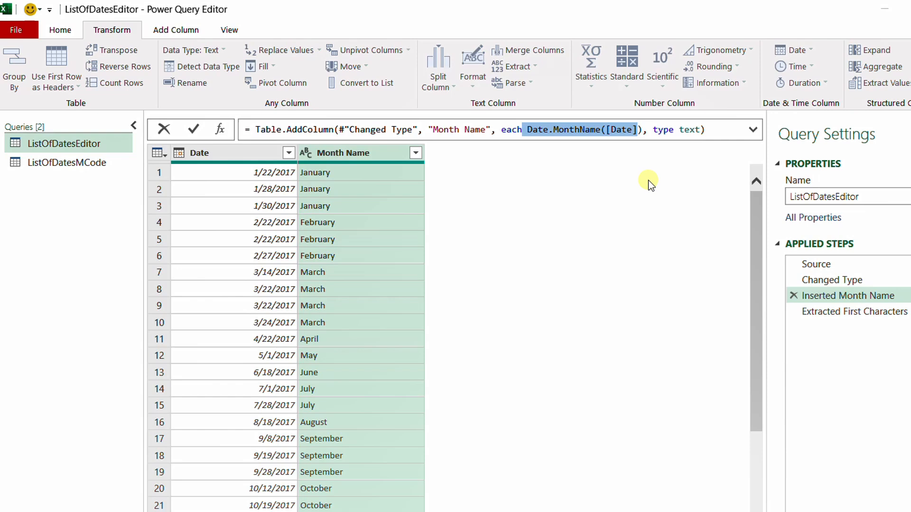
{"action": "left_click", "coordinate": [841, 313]}
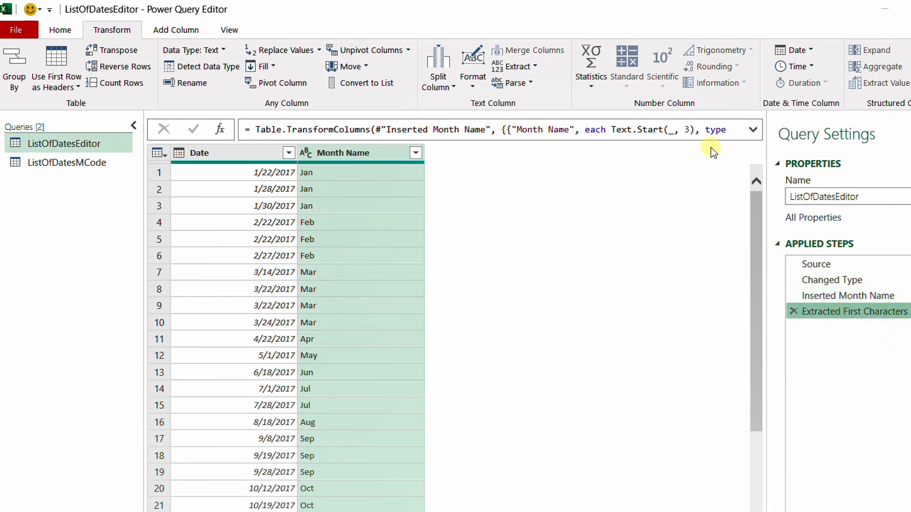
{"action": "left_click", "coordinate": [752, 130]}
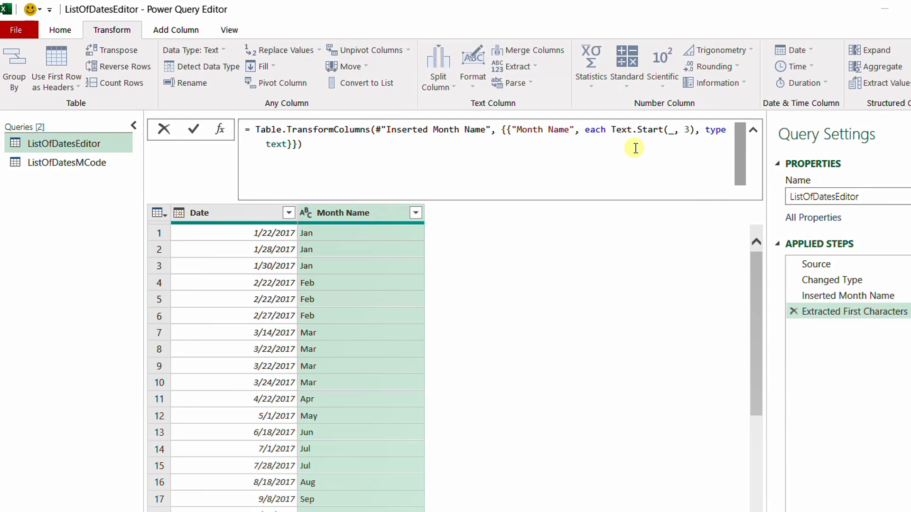
{"action": "left_click_drag", "start_coordinate": [610, 129], "coordinate": [663, 130]}
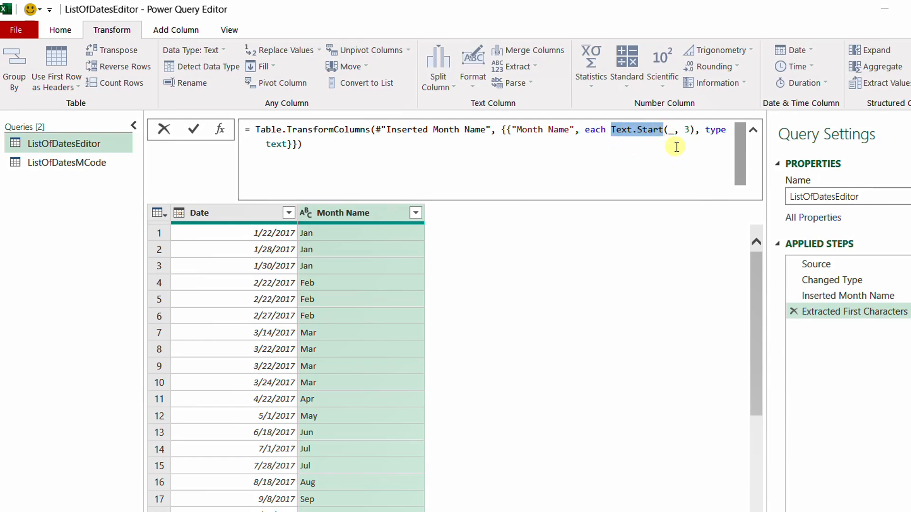
{"action": "double_click", "coordinate": [671, 131]}
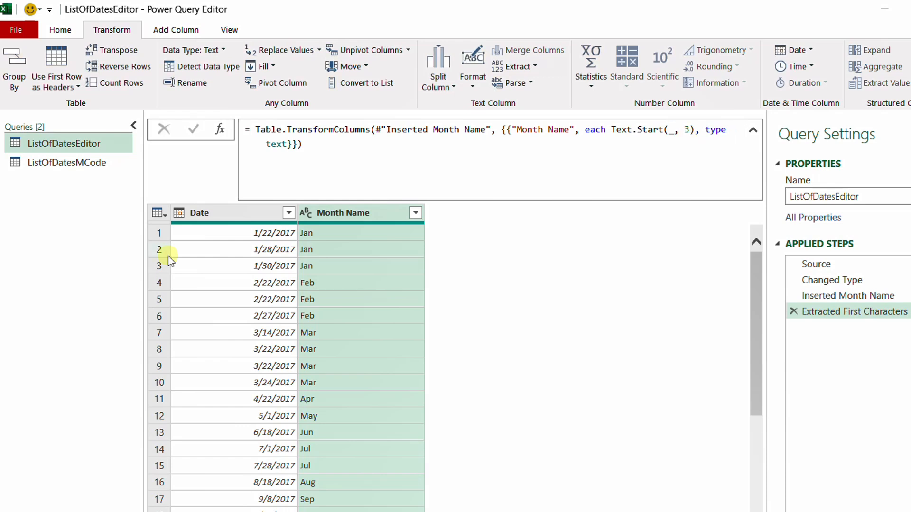
- Add a custom column to the ListOfDatesMCode query with the formula Date.MonthName([Date])
{"action": "left_click", "coordinate": [74, 166]}
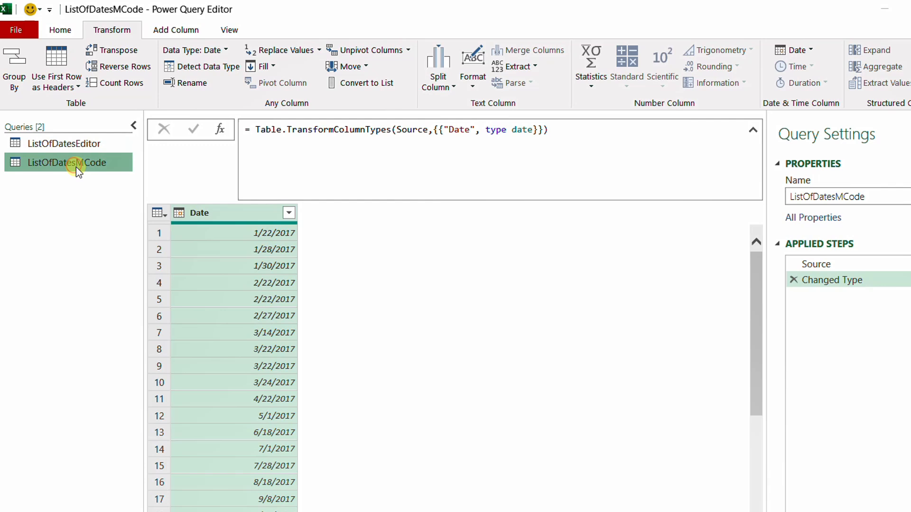
{"action": "left_click", "coordinate": [197, 32]}
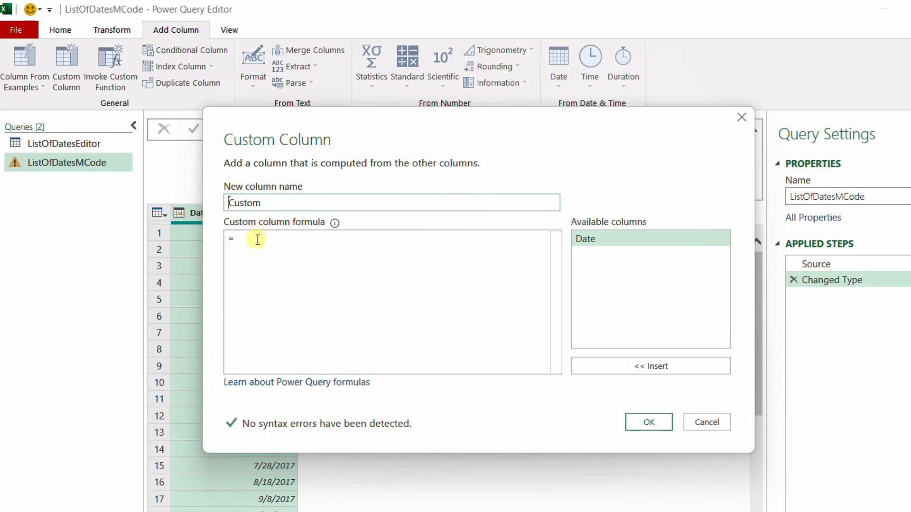
{"action": "left_click", "coordinate": [259, 239]}
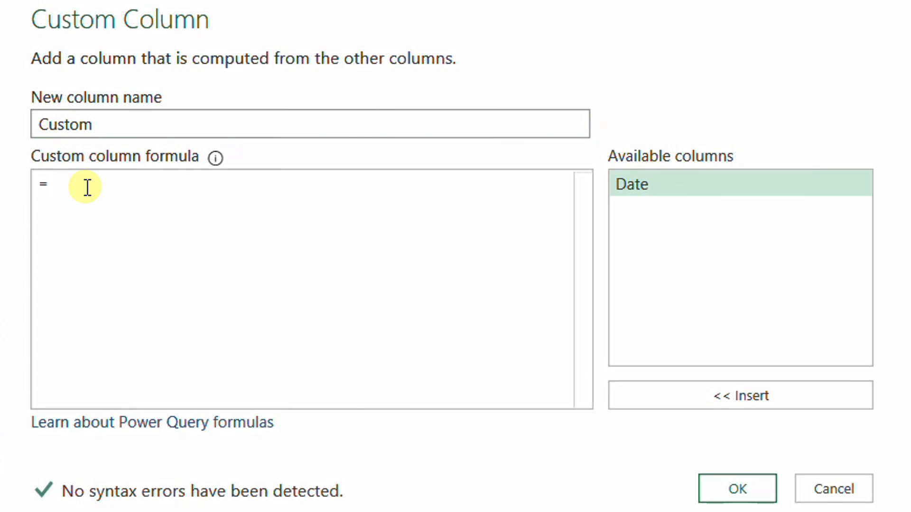
{"action": "type", "text": "Date.MonthName"}
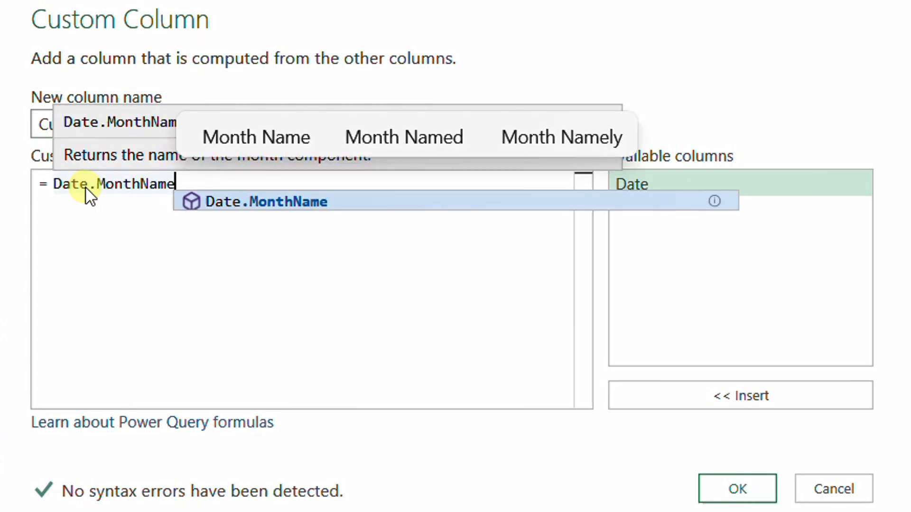
{"action": "type", "text": "("}
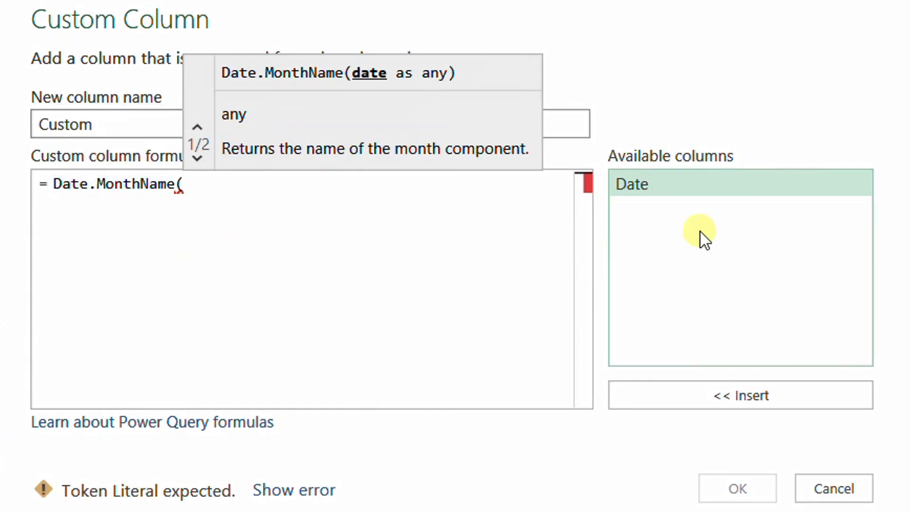
{"action": "left_click", "coordinate": [669, 187]}
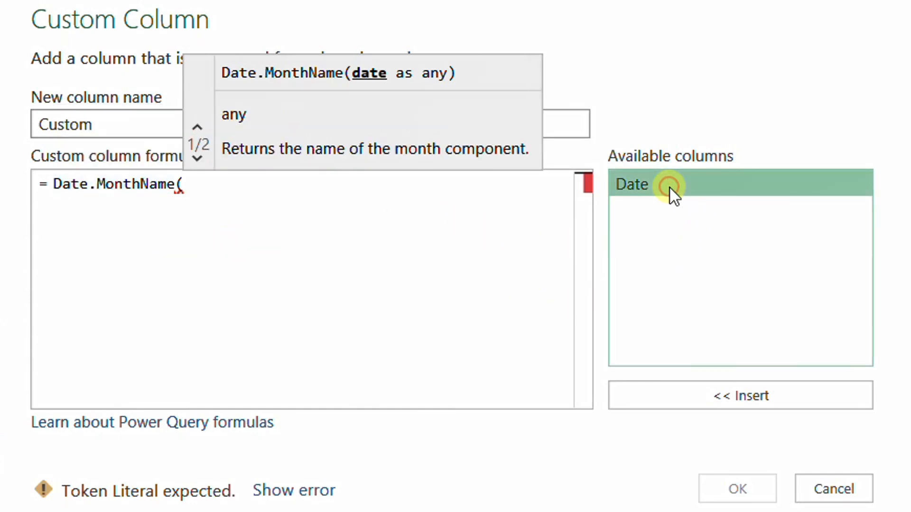
{"action": "double_click", "coordinate": [669, 187]}
{"action": "type", "text": ")"}
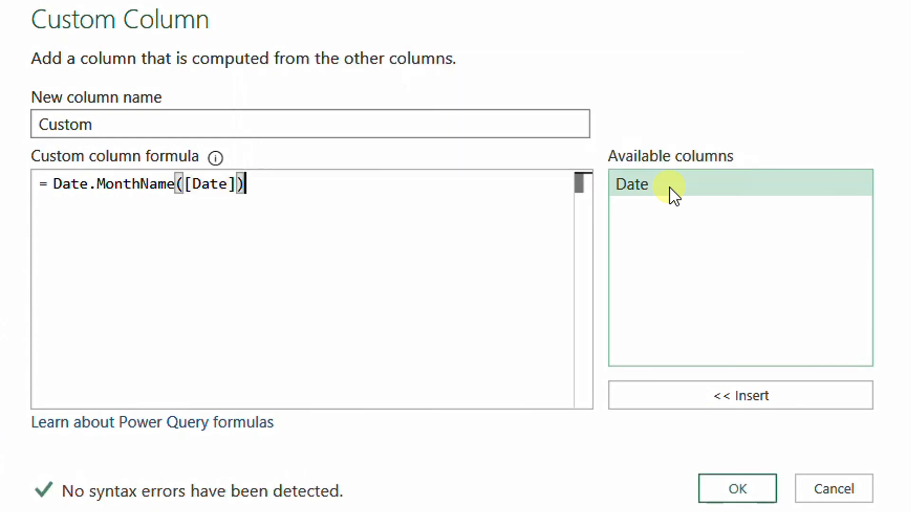
{"action": "left_click", "coordinate": [748, 492]}
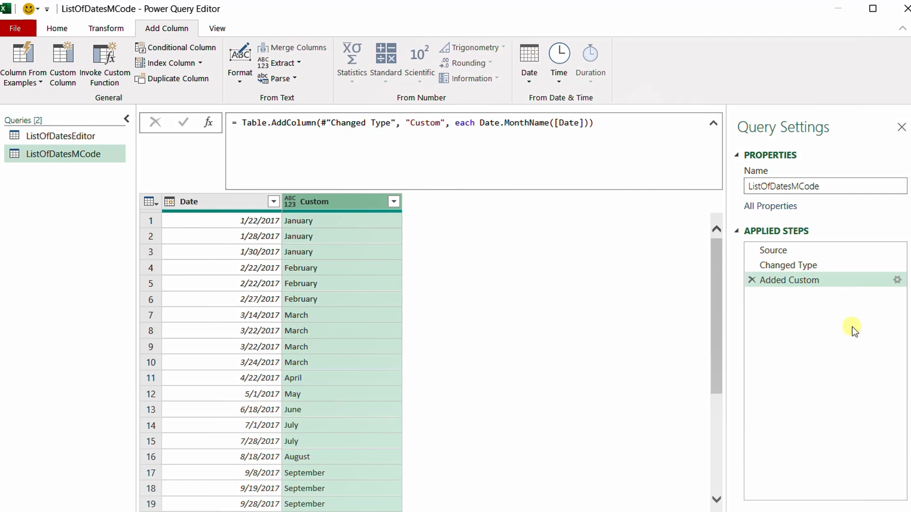
- Change the custom column's formula to Text.Start(Date.MonthName([Date]),3)
{"action": "left_click", "coordinate": [898, 281]}
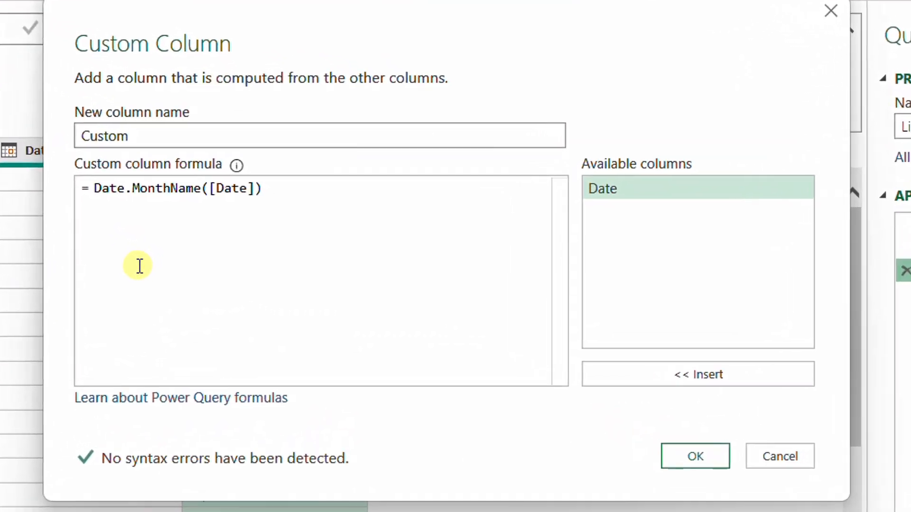
{"action": "key", "text": "Return"}
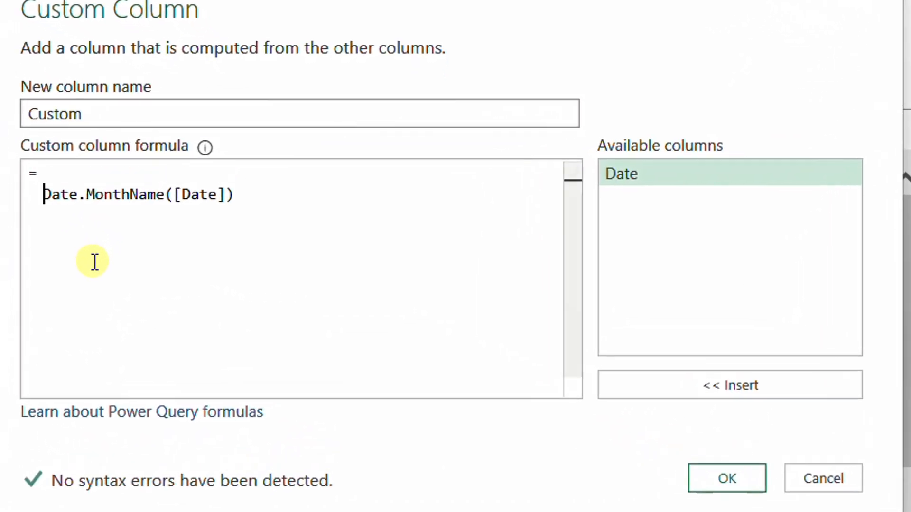
{"action": "key", "text": "Up"}
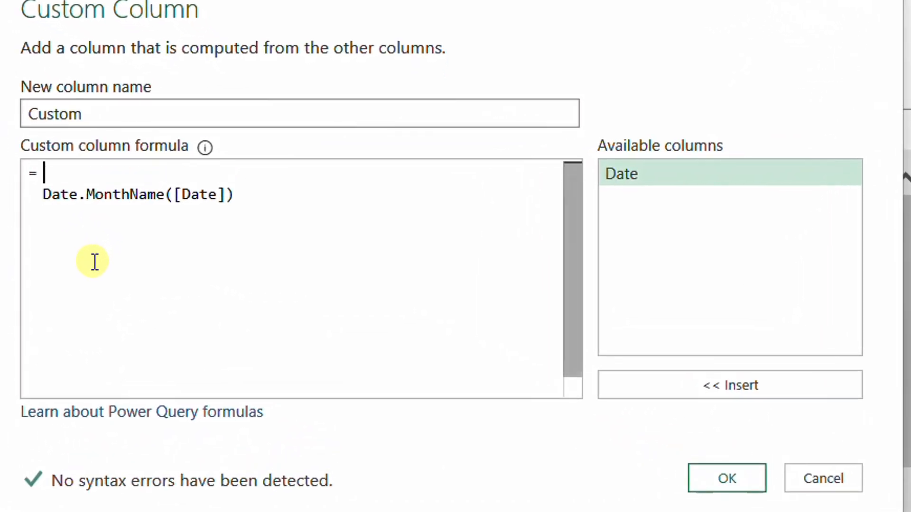
{"action": "type", "text": "Te"}
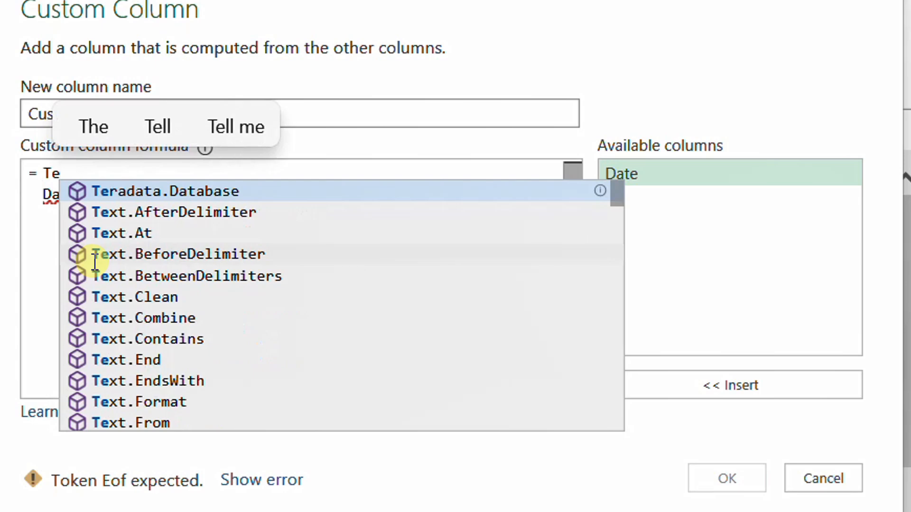
{"action": "type", "text": "xt.Start("}
{"action": "left_click", "coordinate": [247, 194]}
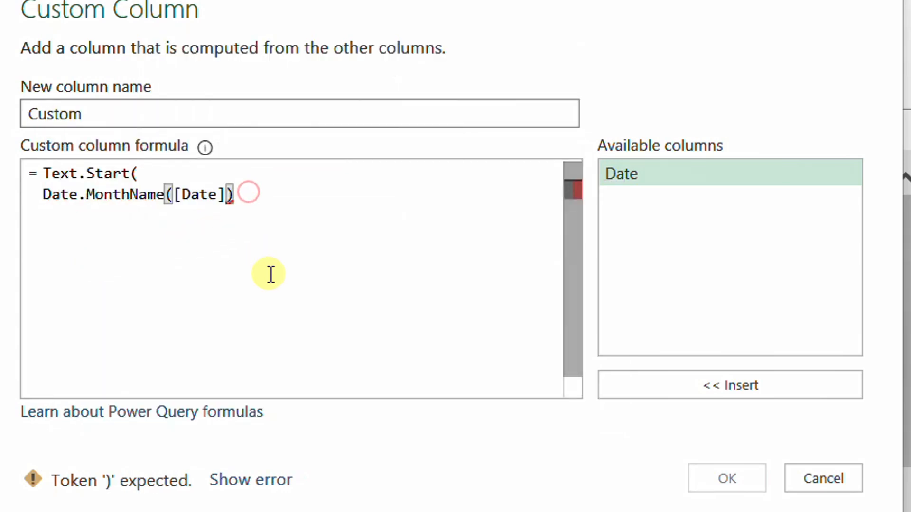
{"action": "type", "text": ",3"}
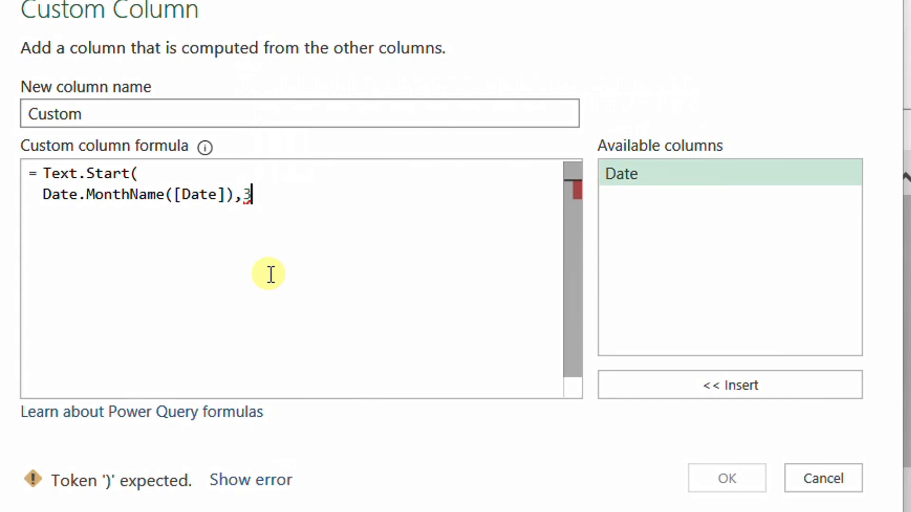
{"action": "type", "text": ")"}
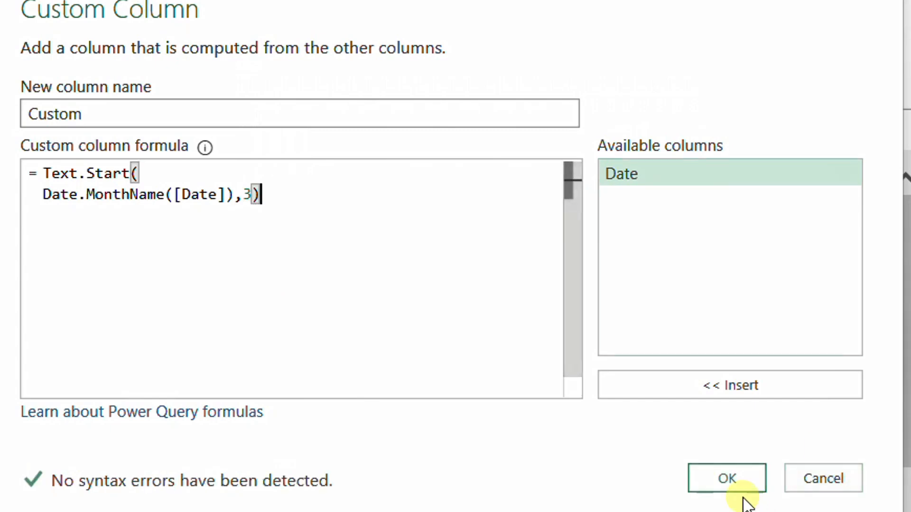
{"action": "left_click", "coordinate": [724, 482]}
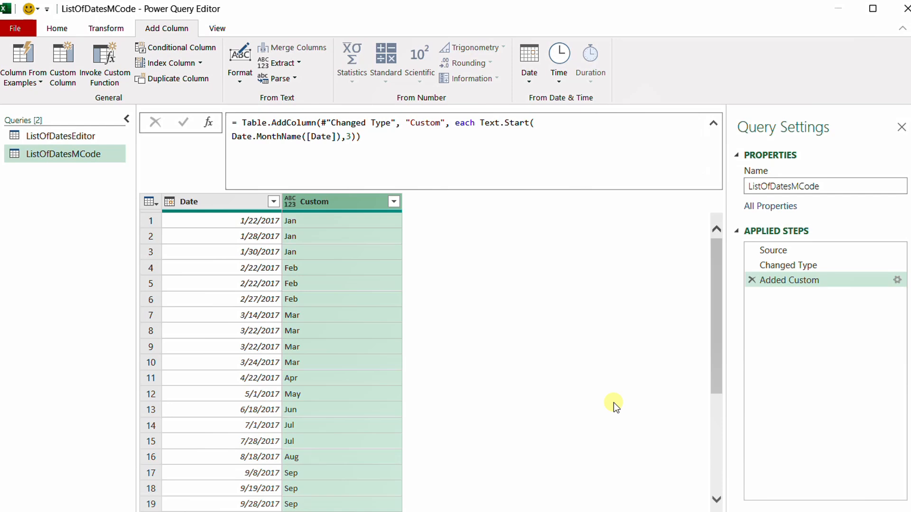
- In the ListOfDatesEditor query, add a Year column extracted from the Date column
{"action": "left_click", "coordinate": [79, 134]}
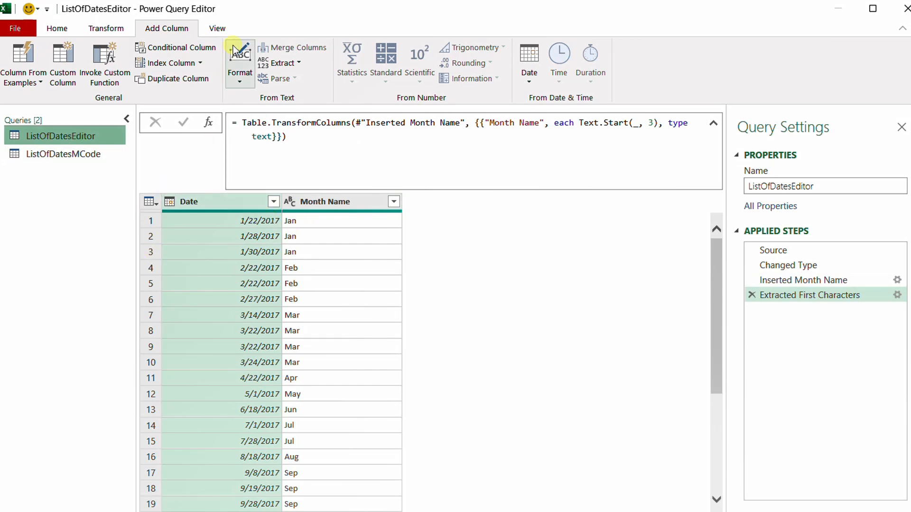
{"action": "left_click", "coordinate": [529, 82]}
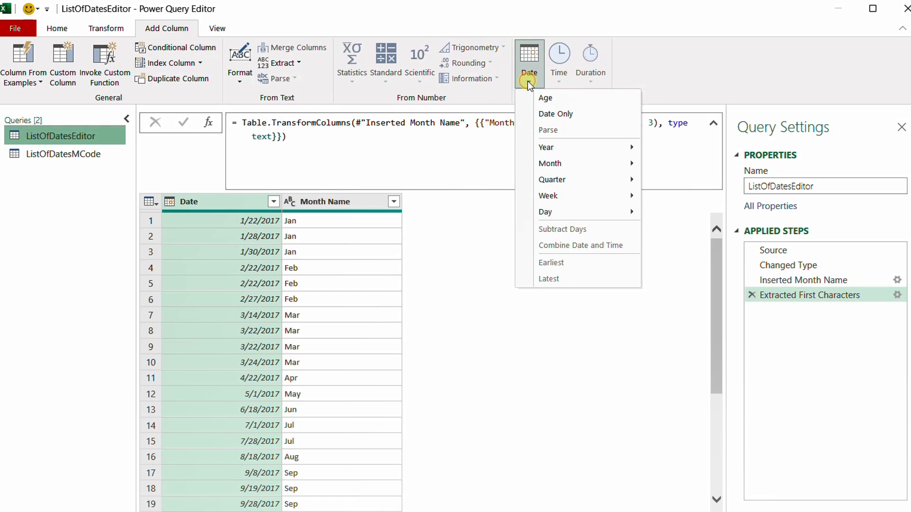
{"action": "left_click", "coordinate": [558, 146]}
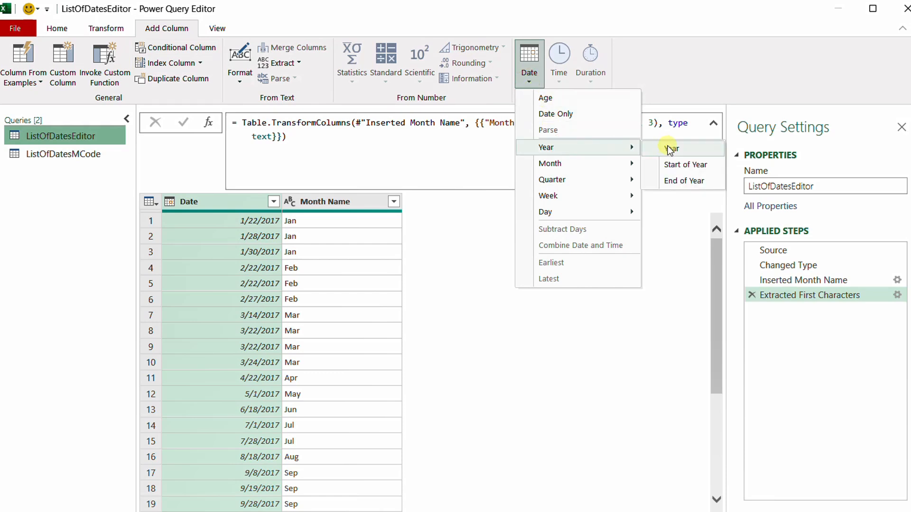
{"action": "left_click", "coordinate": [669, 148]}
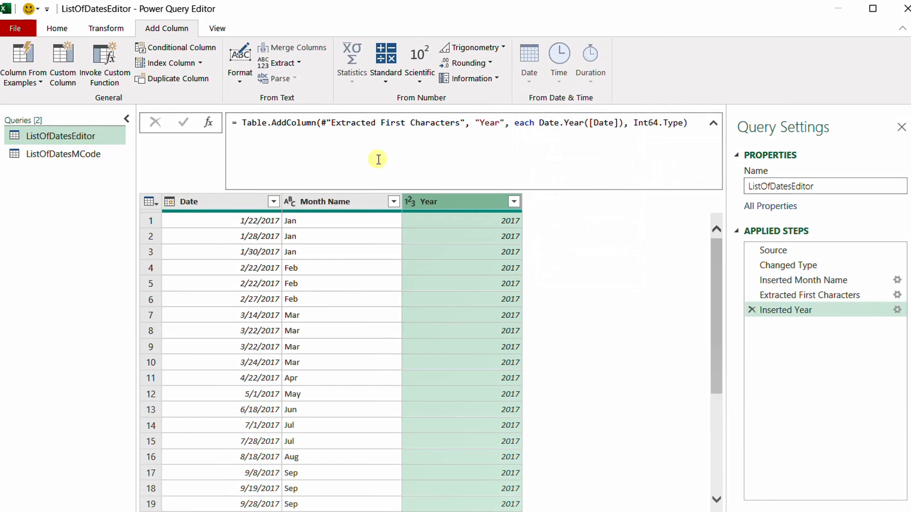
- Shorten the Year column's values in place by extracting their last 2 characters
{"action": "left_click", "coordinate": [106, 28]}
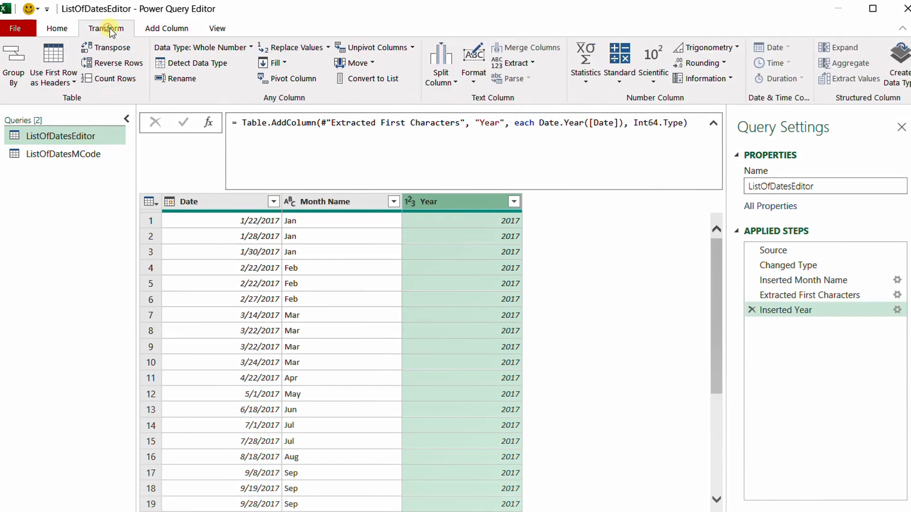
{"action": "left_click", "coordinate": [517, 63]}
{"action": "left_click", "coordinate": [543, 112]}
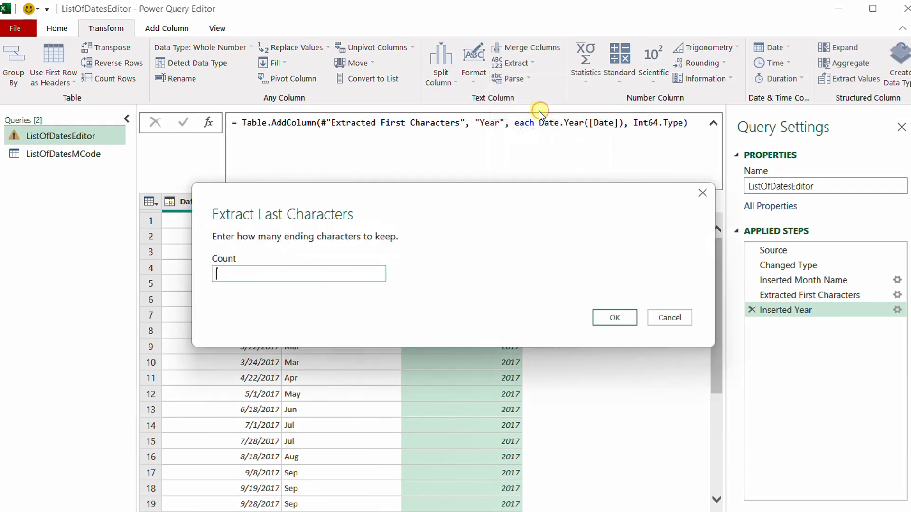
{"action": "left_click", "coordinate": [614, 317]}
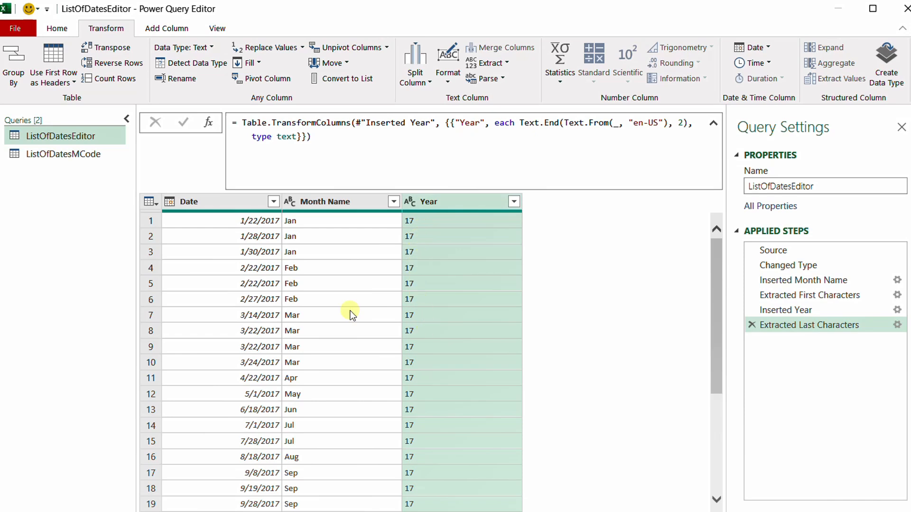
- Merge the Month Name and Year columns with the custom separator "-" into a column named Month-Year
{"action": "left_click", "coordinate": [334, 203]}
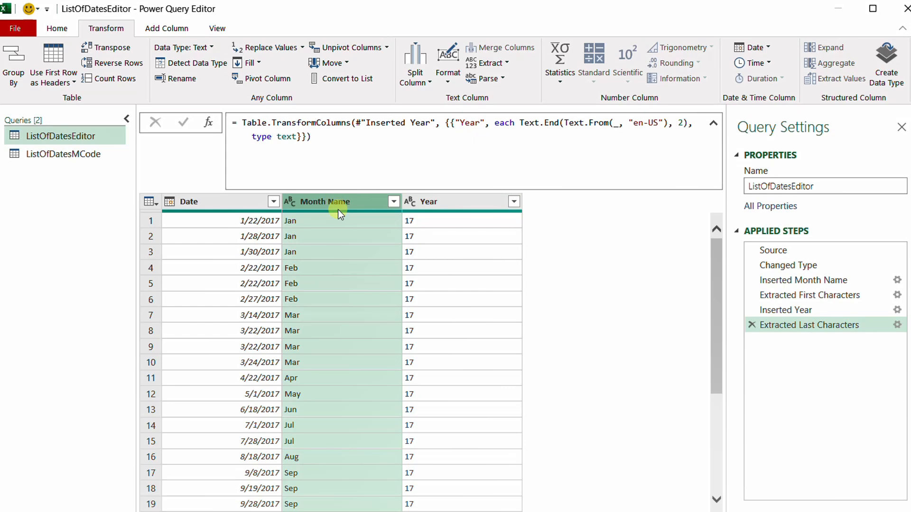
{"action": "left_click", "coordinate": [436, 204], "text": "ctrl"}
{"action": "right_click", "coordinate": [437, 204]}
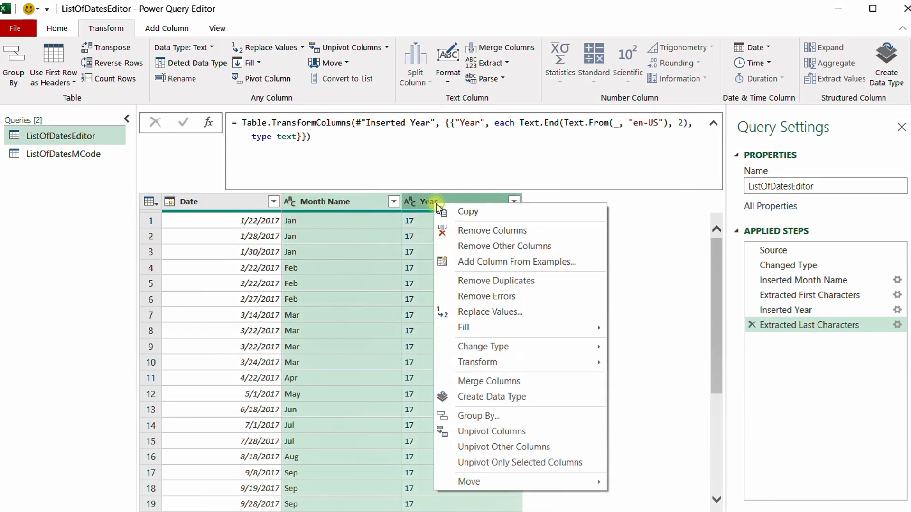
{"action": "left_click", "coordinate": [482, 379]}
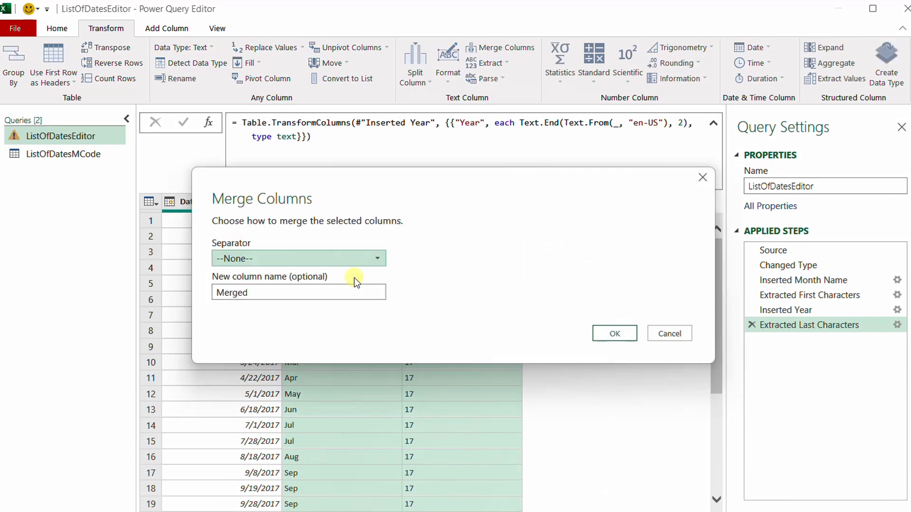
{"action": "left_click", "coordinate": [347, 259]}
{"action": "left_click", "coordinate": [303, 378]}
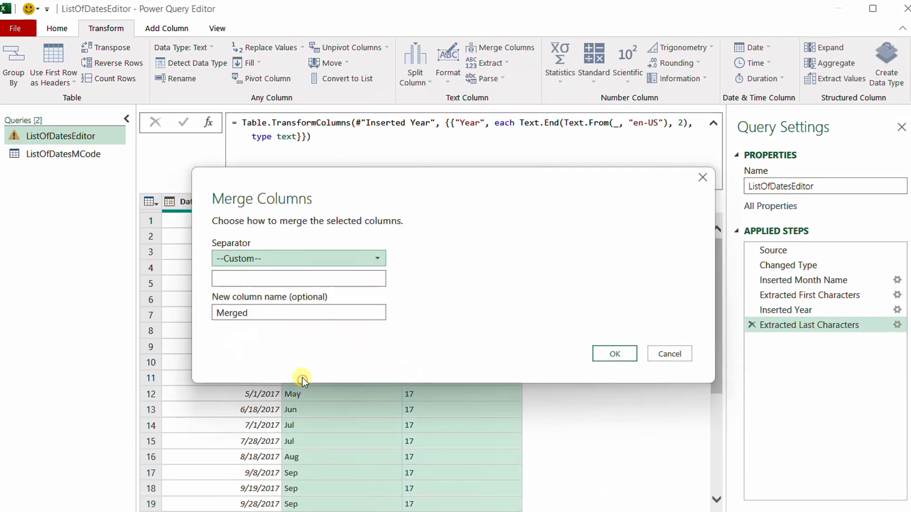
{"action": "left_click", "coordinate": [270, 279]}
{"action": "type", "text": "-"}
{"action": "left_click_drag", "start_coordinate": [265, 315], "coordinate": [212, 314]}
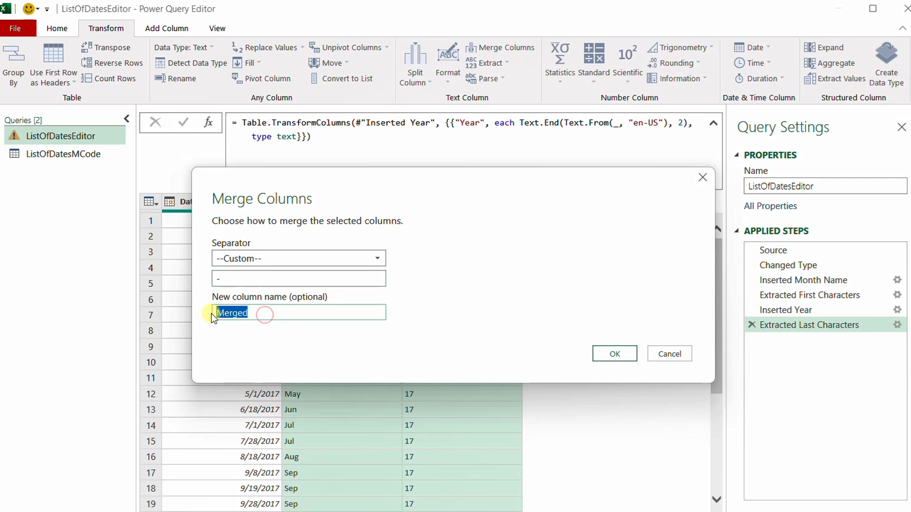
{"action": "type", "text": "Month-Year"}
{"action": "left_click", "coordinate": [615, 353]}
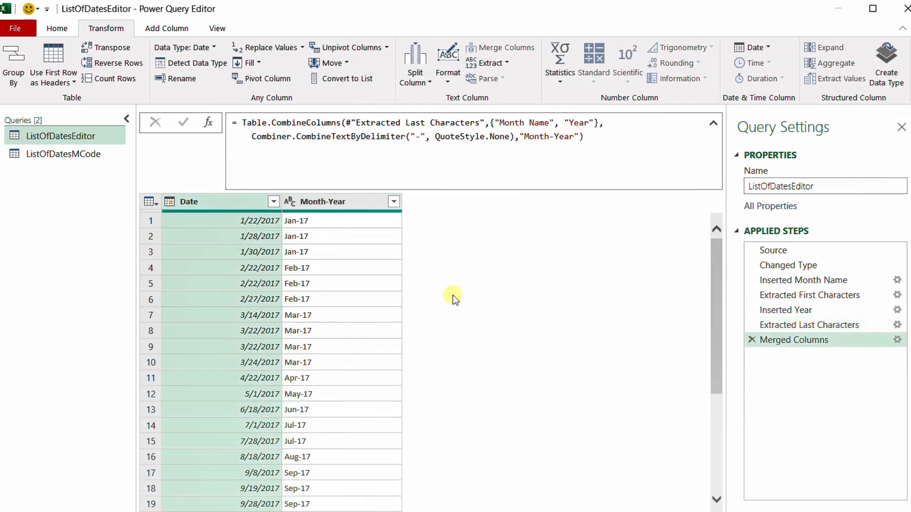
- Examine the Date.Year, Text.End and Text.From functions in the formulas of the Inserted Year and Extracted Last Characters steps
{"action": "left_click", "coordinate": [820, 314]}
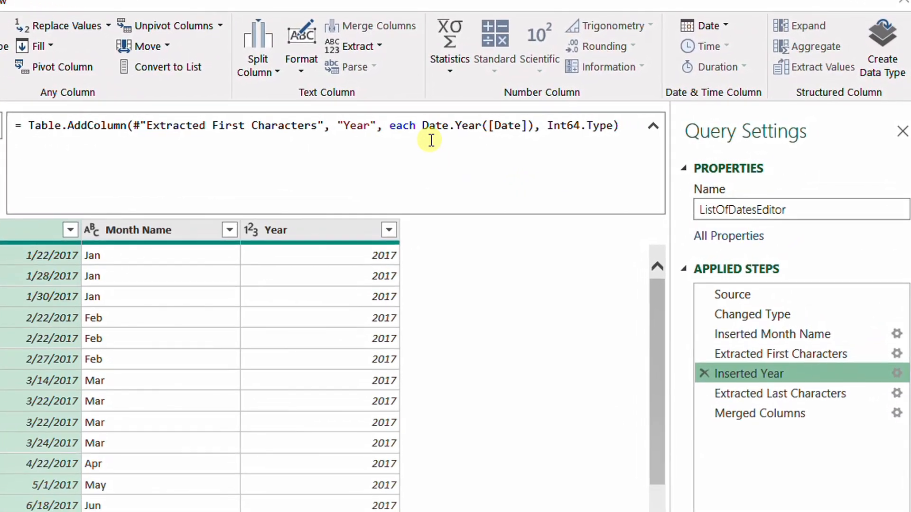
{"action": "left_click_drag", "start_coordinate": [422, 125], "coordinate": [535, 126]}
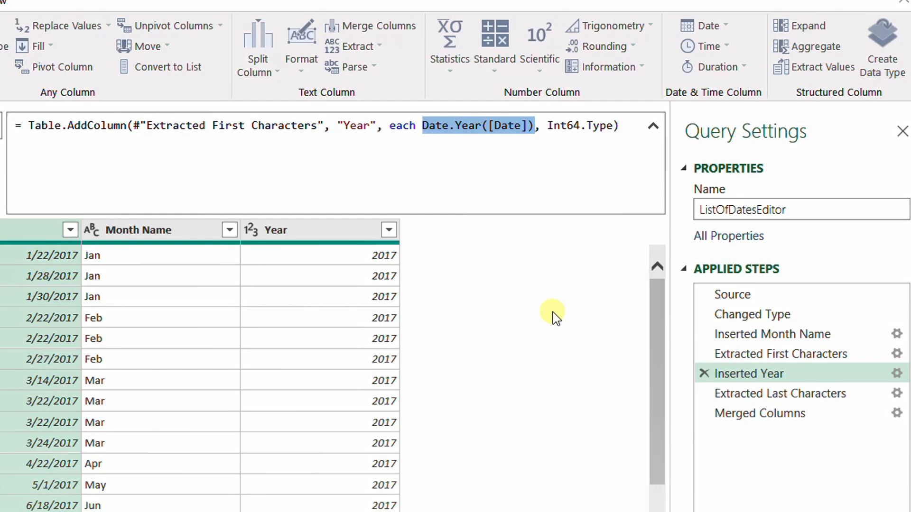
{"action": "left_click", "coordinate": [757, 398]}
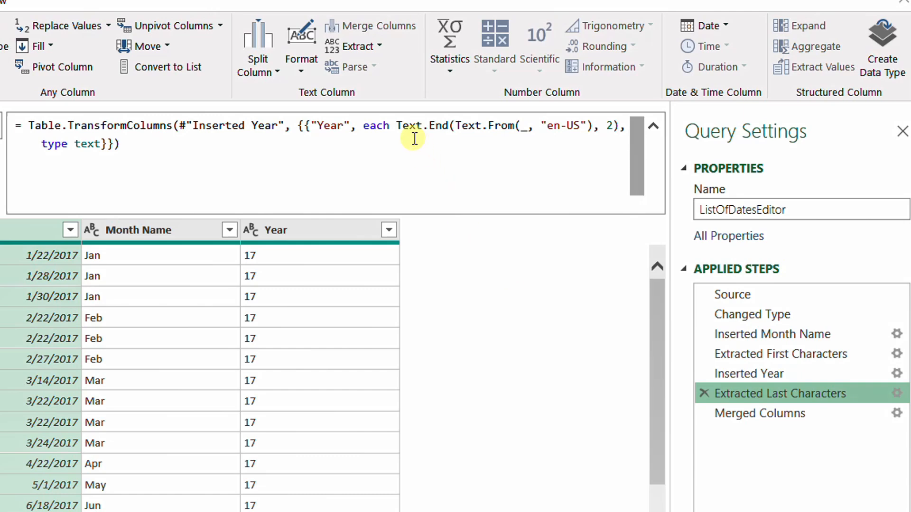
{"action": "left_click", "coordinate": [401, 126]}
{"action": "left_click_drag", "start_coordinate": [401, 126], "coordinate": [449, 125]}
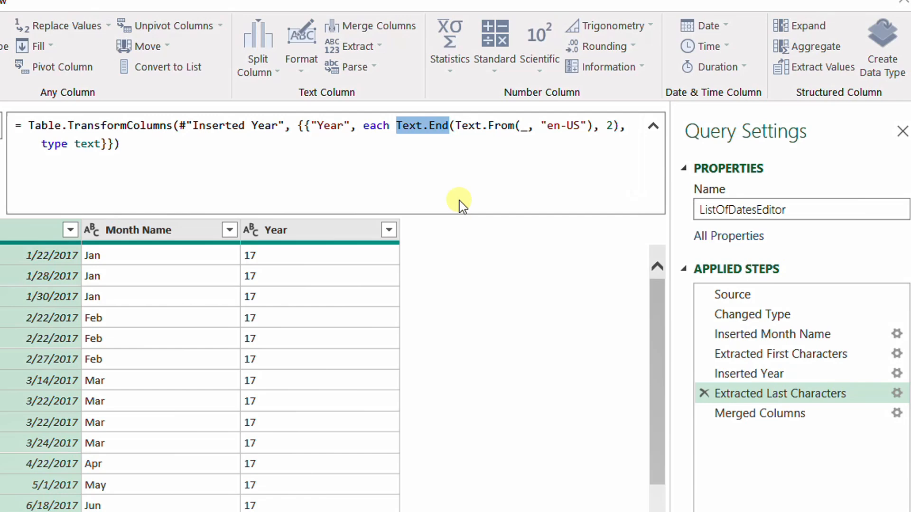
{"action": "left_click", "coordinate": [467, 127]}
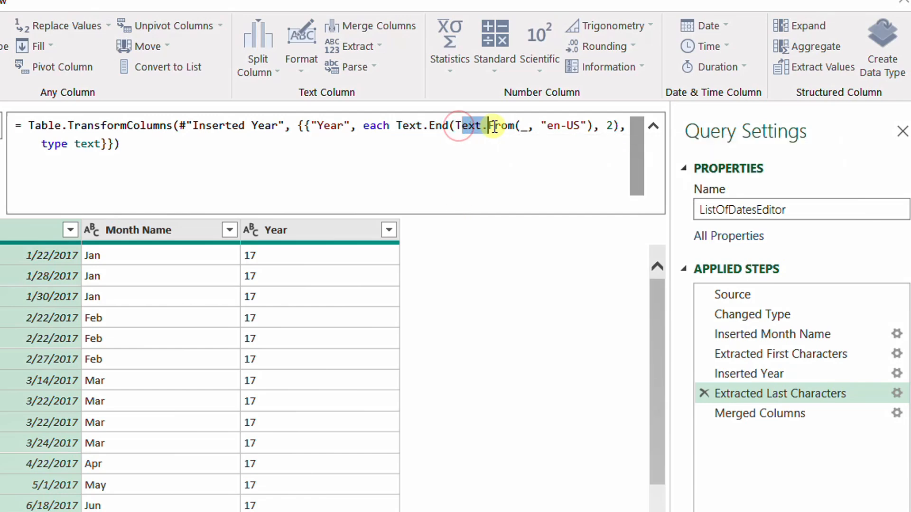
{"action": "left_click_drag", "start_coordinate": [455, 126], "coordinate": [513, 127]}
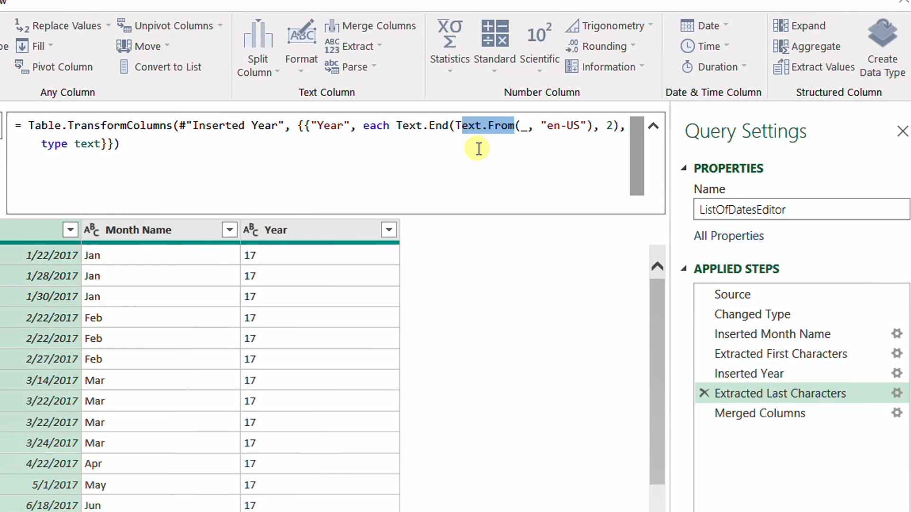
{"action": "left_click", "coordinate": [769, 375]}
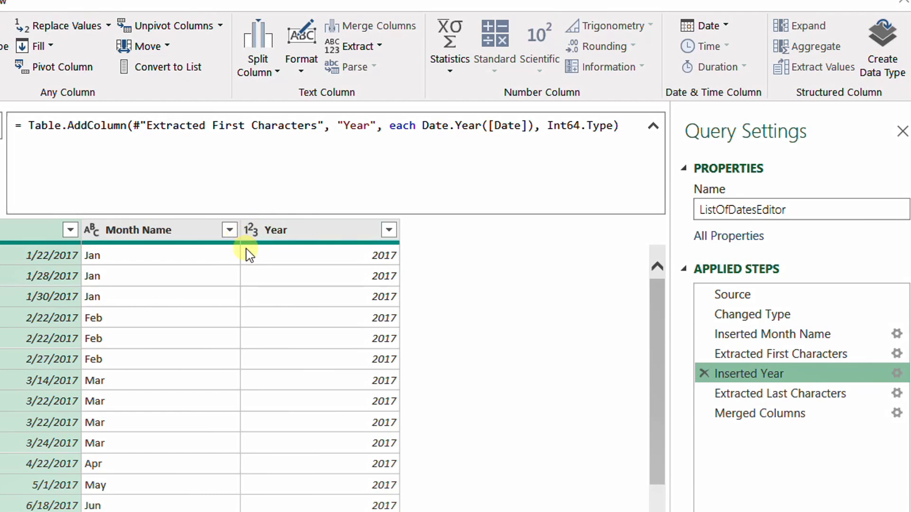
{"action": "left_click", "coordinate": [793, 394]}
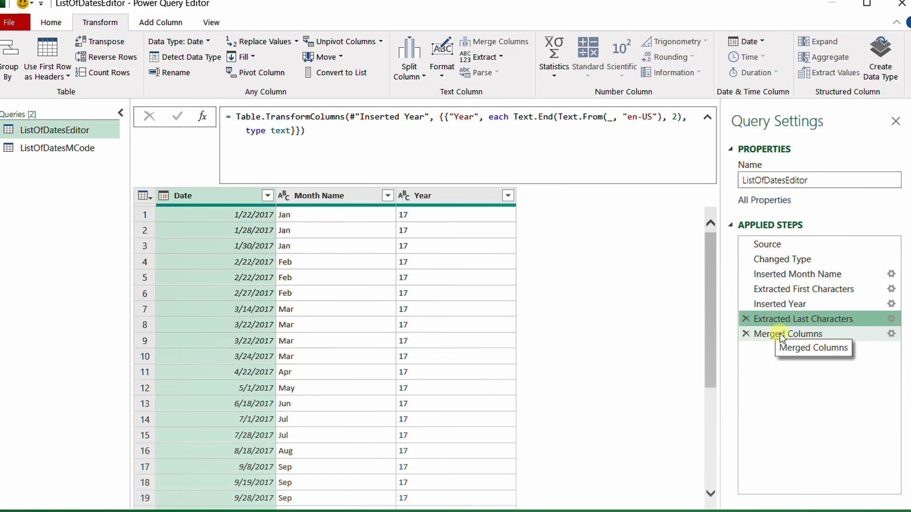
{"action": "left_click", "coordinate": [781, 334]}
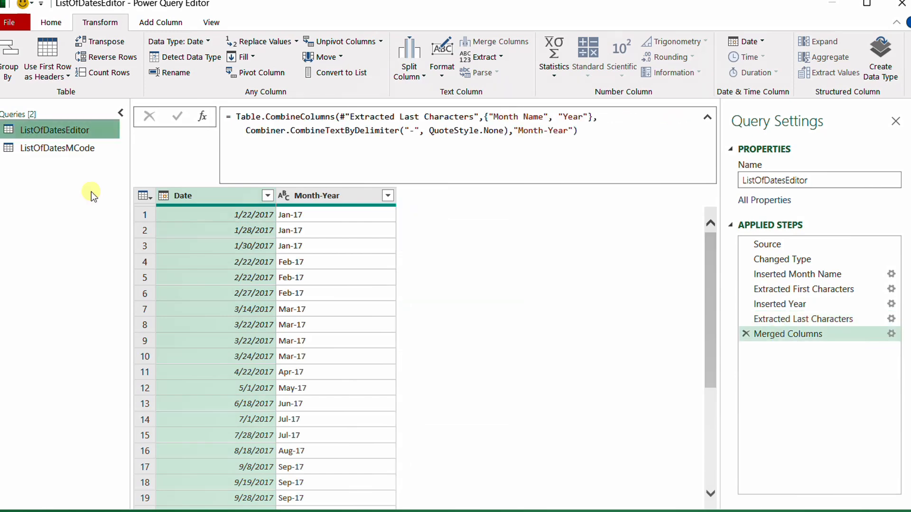
- In the ListOfDatesMCode query, append &"-" to the custom column's Text.Start formula
{"action": "left_click", "coordinate": [85, 149]}
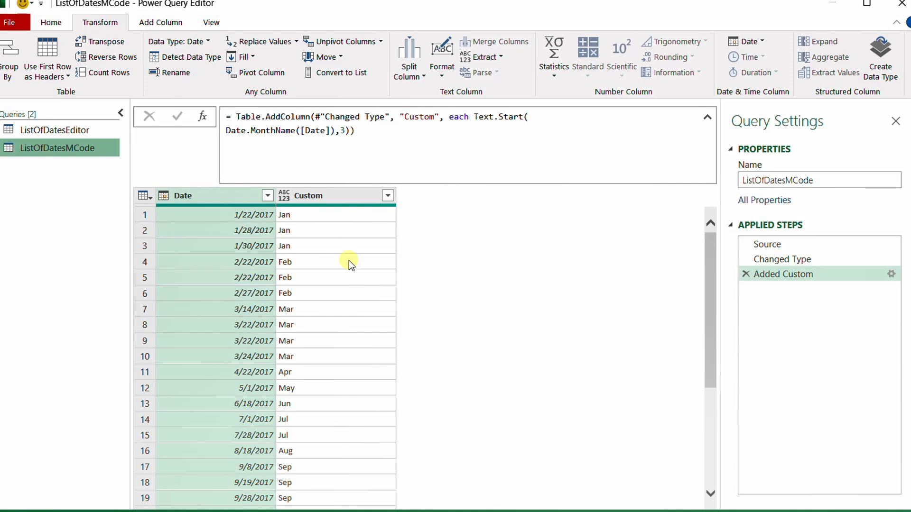
{"action": "left_click", "coordinate": [891, 273]}
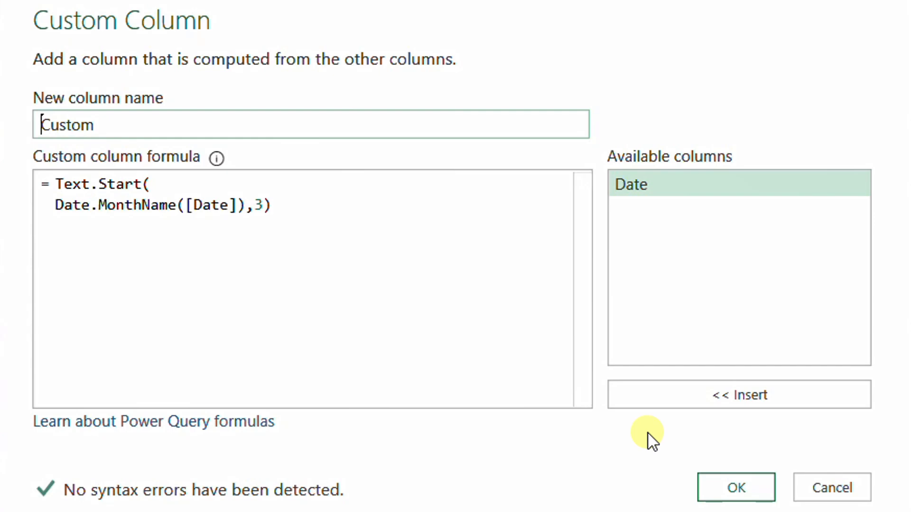
{"action": "left_click", "coordinate": [436, 223]}
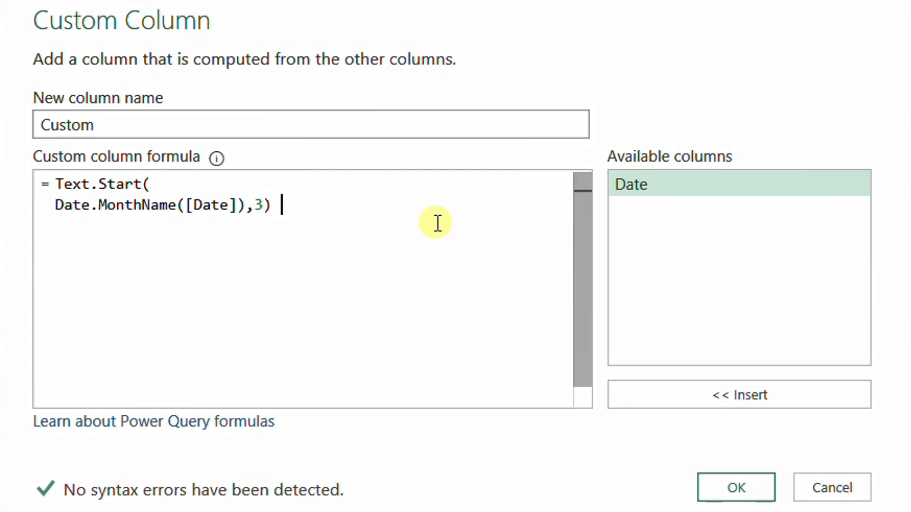
{"action": "type", "text": "&"}
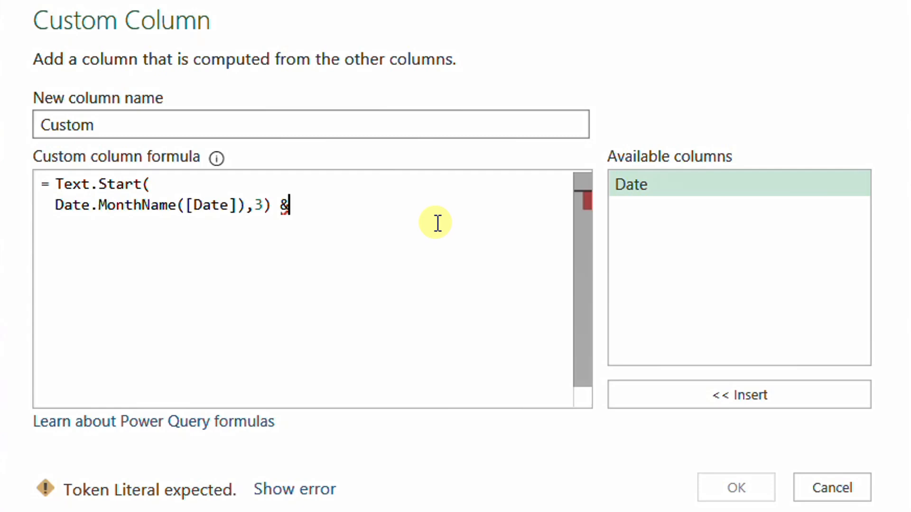
{"action": "type", "text": "\"-"}
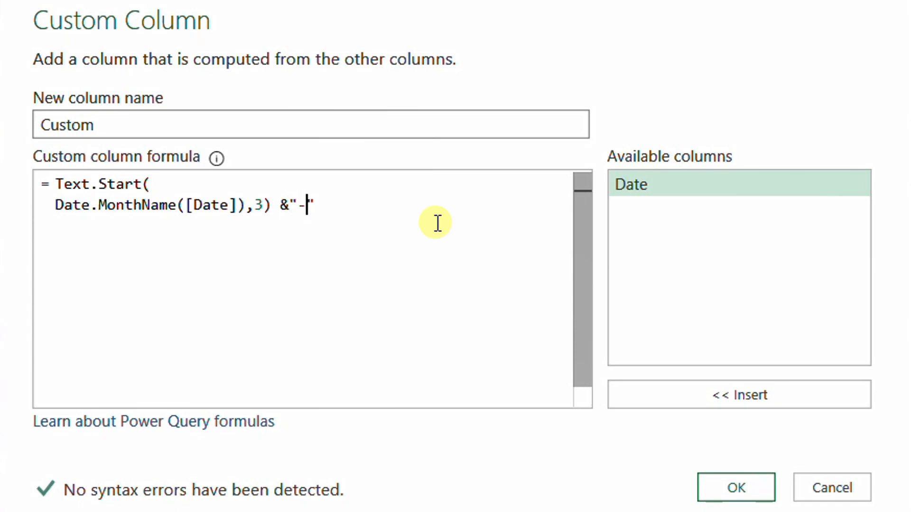
{"action": "left_click", "coordinate": [736, 489]}
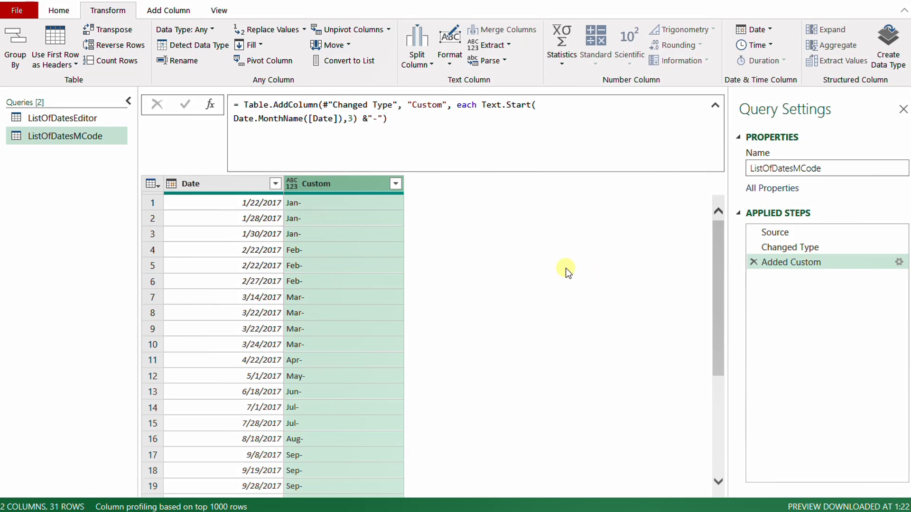
- Append &Date.Year([Date]) to the custom column's formula and enlarge the details preview of the first row's result
{"action": "left_click", "coordinate": [899, 262]}
{"action": "left_click", "coordinate": [408, 218]}
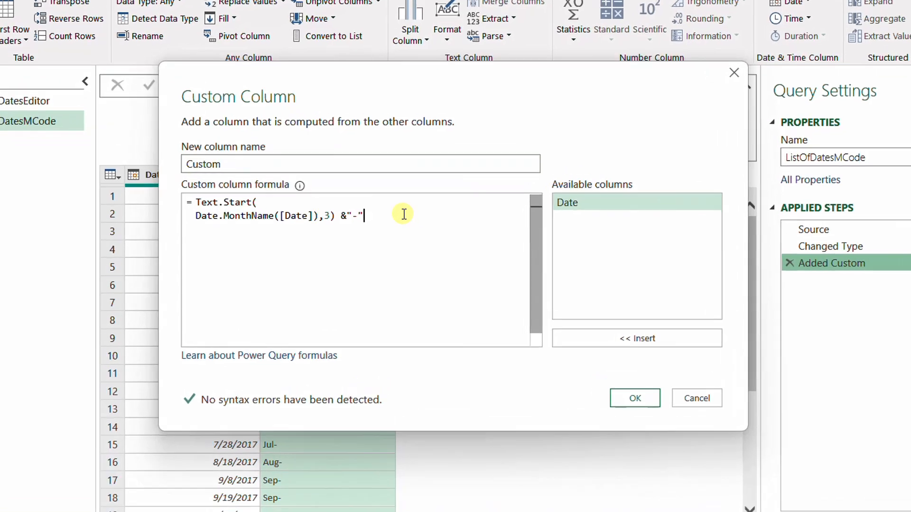
{"action": "type", "text": "&"}
{"action": "key", "text": "Return"}
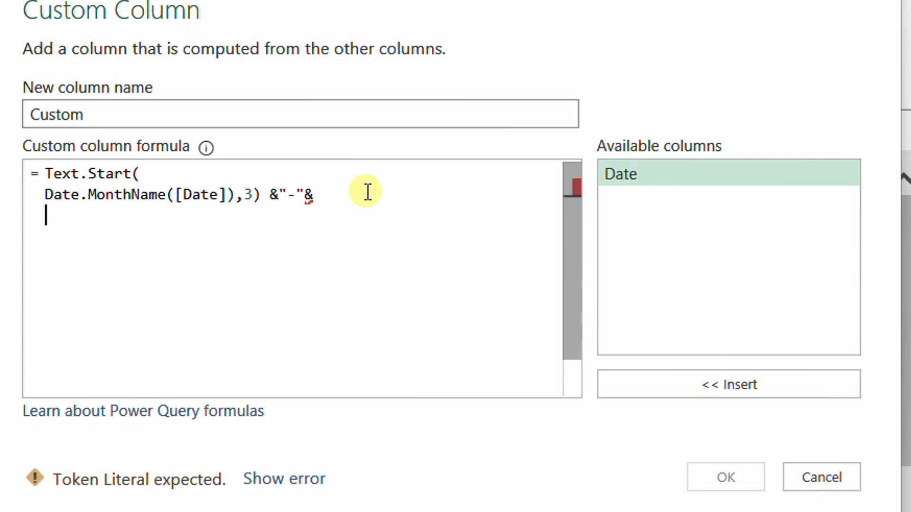
{"action": "type", "text": "Da"}
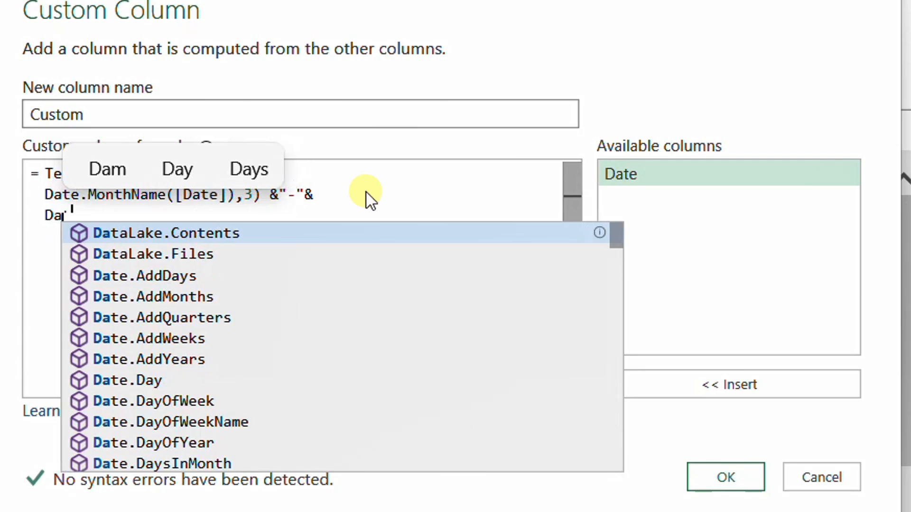
{"action": "type", "text": "te.Year("}
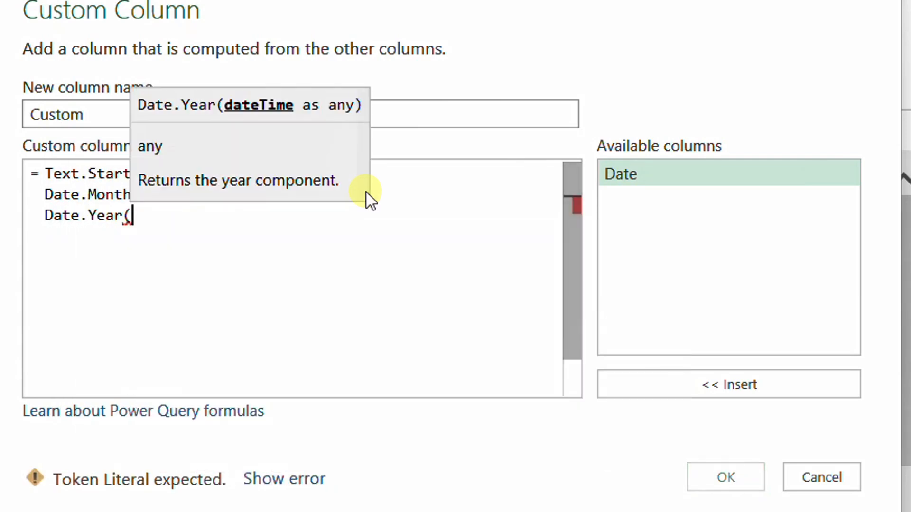
{"action": "double_click", "coordinate": [659, 175]}
{"action": "type", "text": ")"}
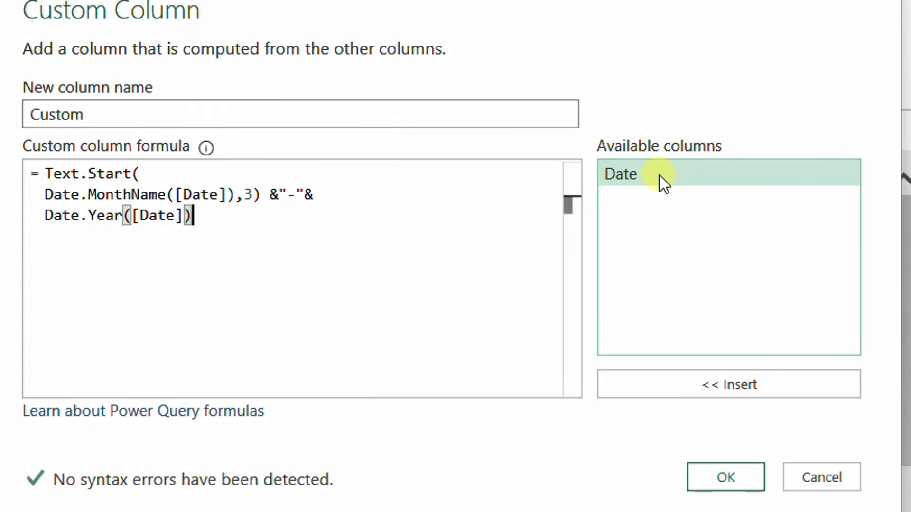
{"action": "left_click", "coordinate": [738, 482]}
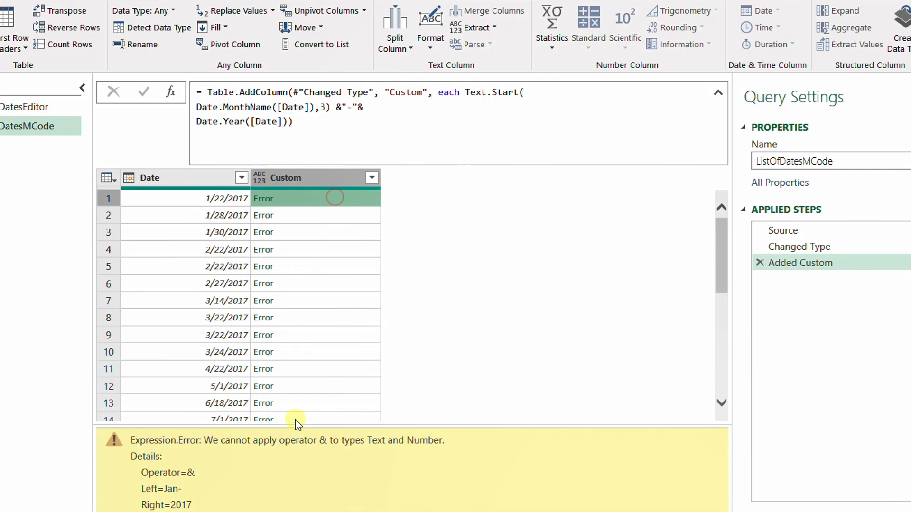
{"action": "left_click_drag", "start_coordinate": [297, 424], "coordinate": [300, 375]}
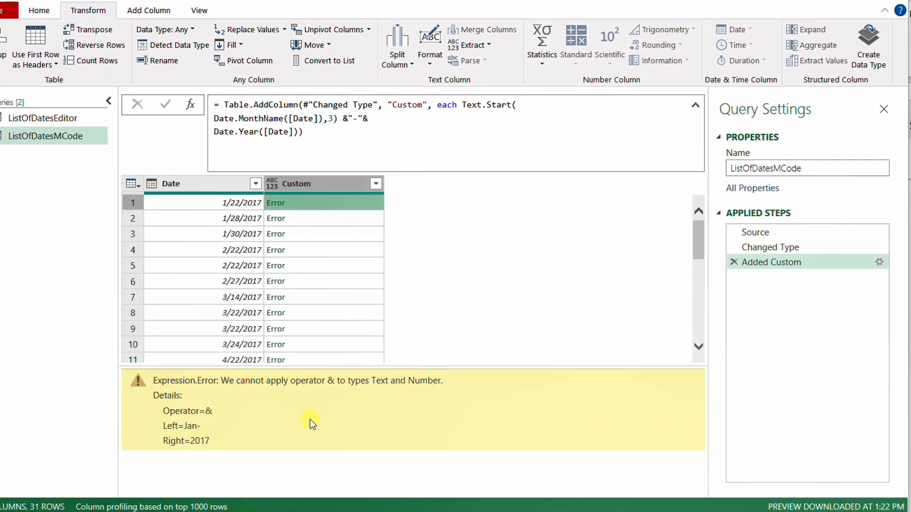
- Wrap Date.Year([Date]) in a Text.From function in the custom column's formula
{"action": "left_click", "coordinate": [879, 262]}
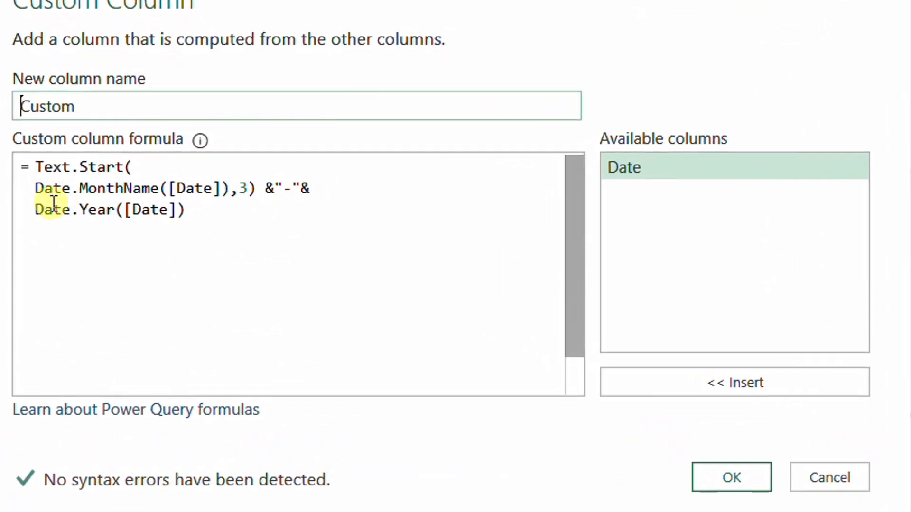
{"action": "left_click", "coordinate": [63, 213]}
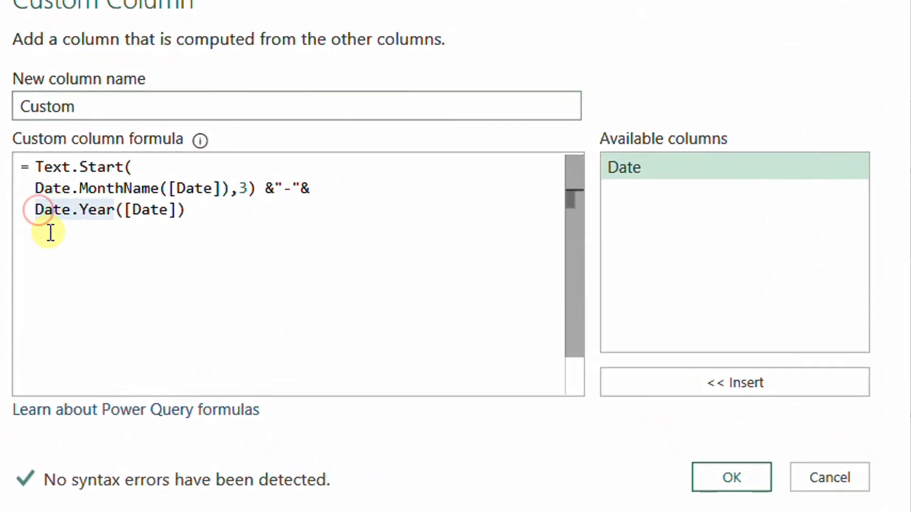
{"action": "key", "text": "Return"}
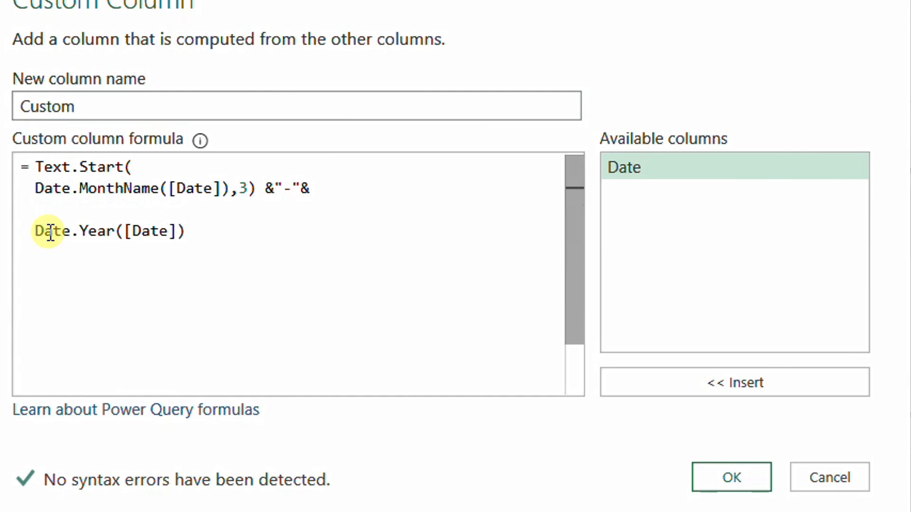
{"action": "type", "text": "Text.From("}
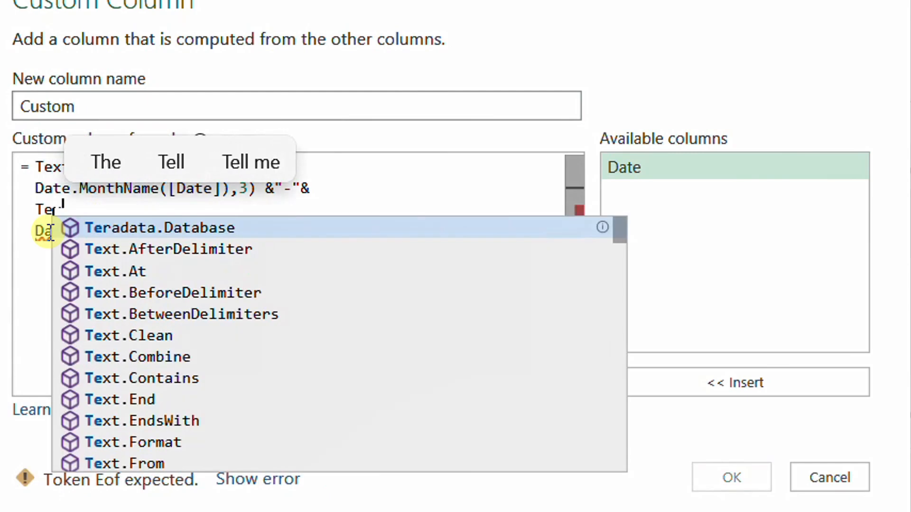
{"action": "left_click", "coordinate": [256, 235]}
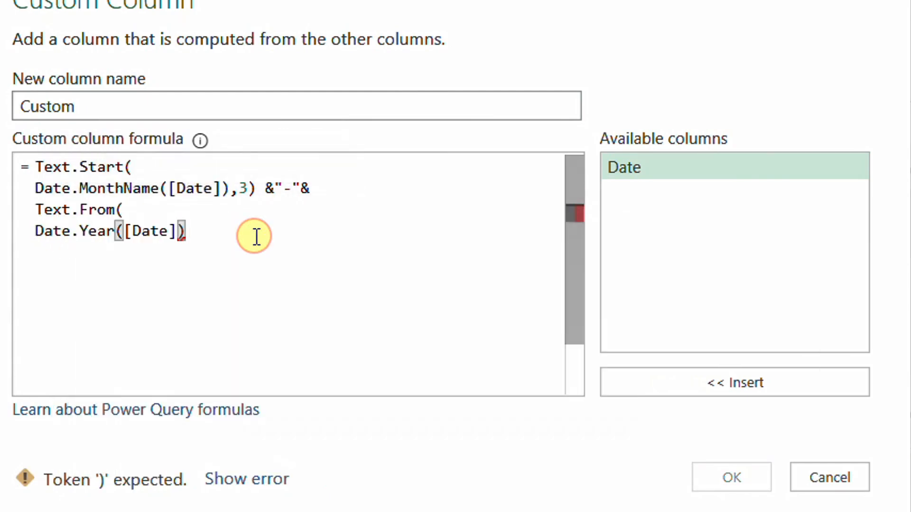
{"action": "type", "text": ")"}
{"action": "left_click", "coordinate": [717, 480]}
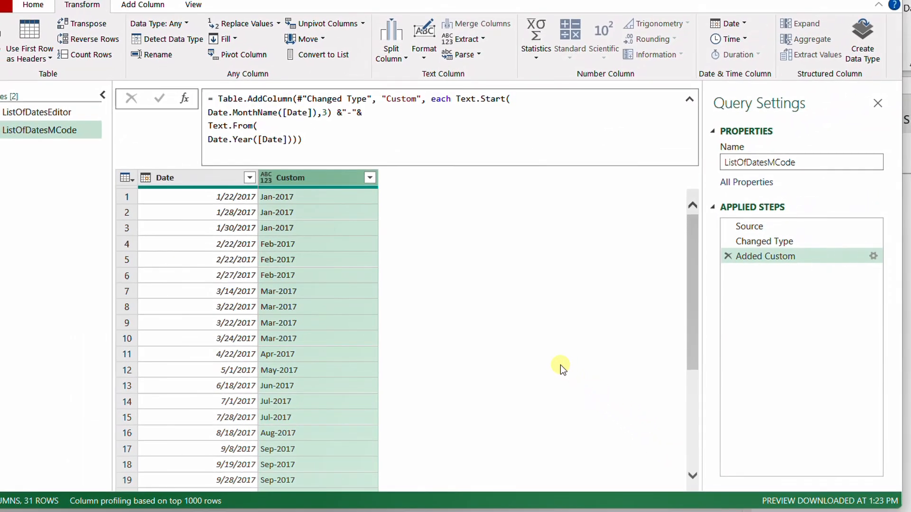
- Wrap the custom column formula's Text.From expression in Text.End with a count of 2
{"action": "left_click", "coordinate": [872, 256]}
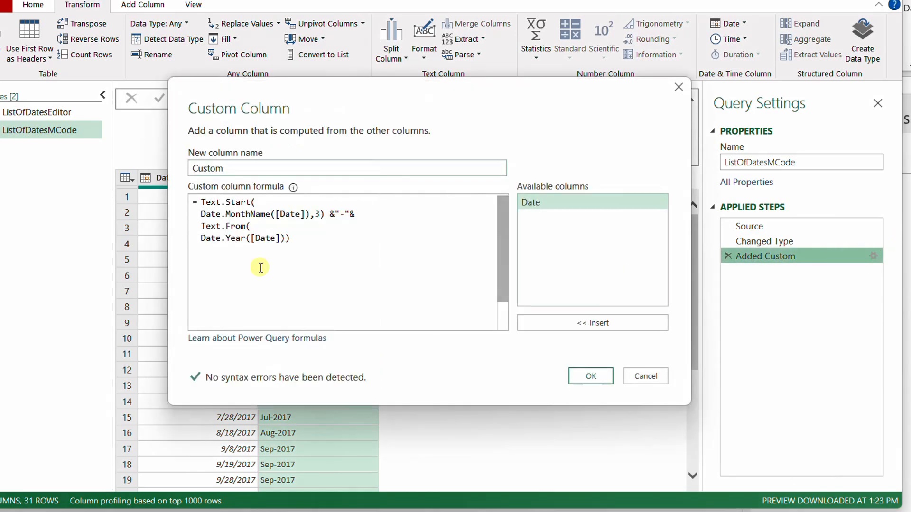
{"action": "left_click", "coordinate": [201, 227]}
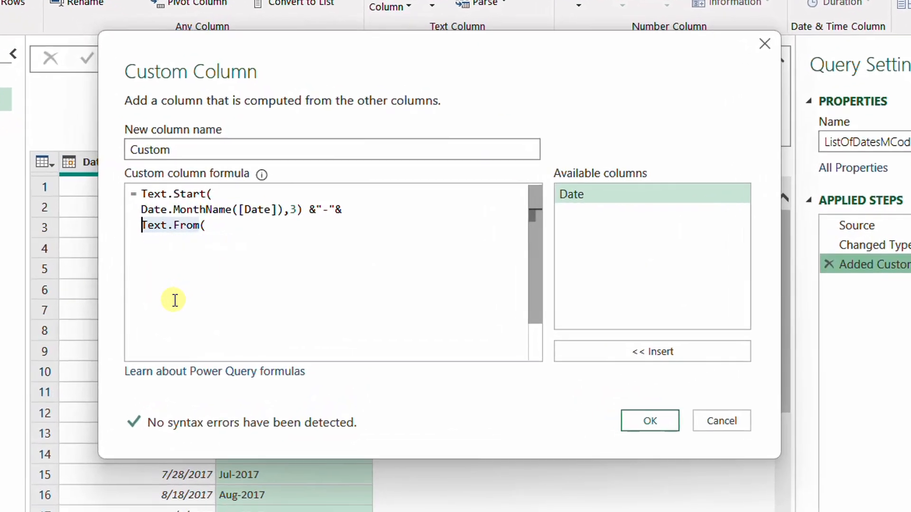
{"action": "key", "text": "Return"}
{"action": "key", "text": "Up"}
{"action": "type", "text": "Text.End("}
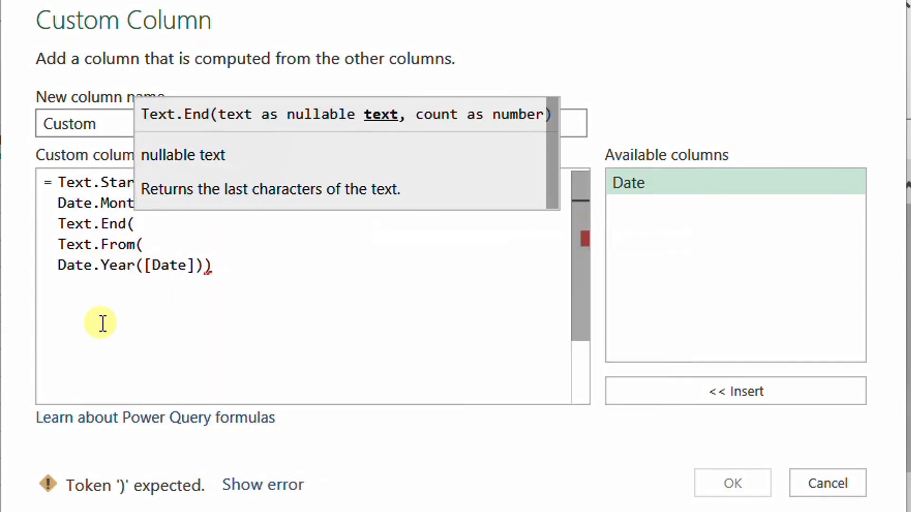
{"action": "left_click", "coordinate": [234, 272]}
{"action": "type", "text": ",2"}
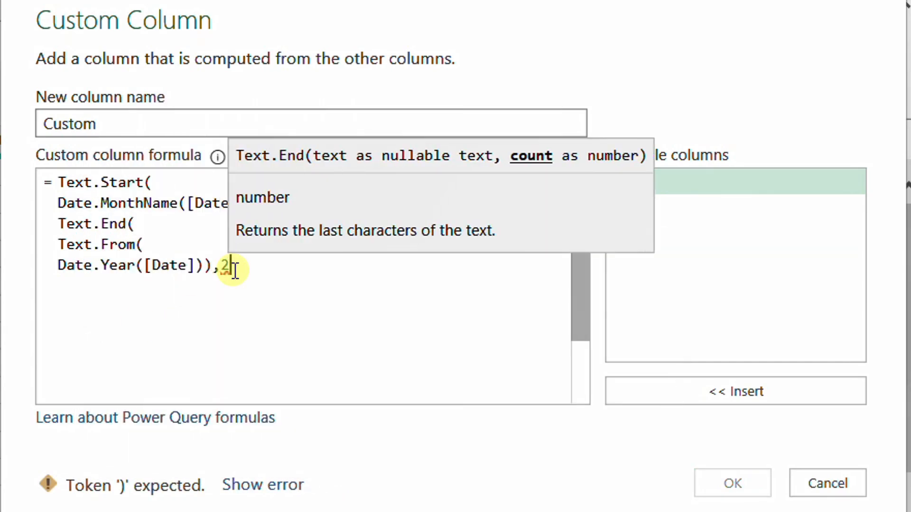
{"action": "type", "text": ")"}
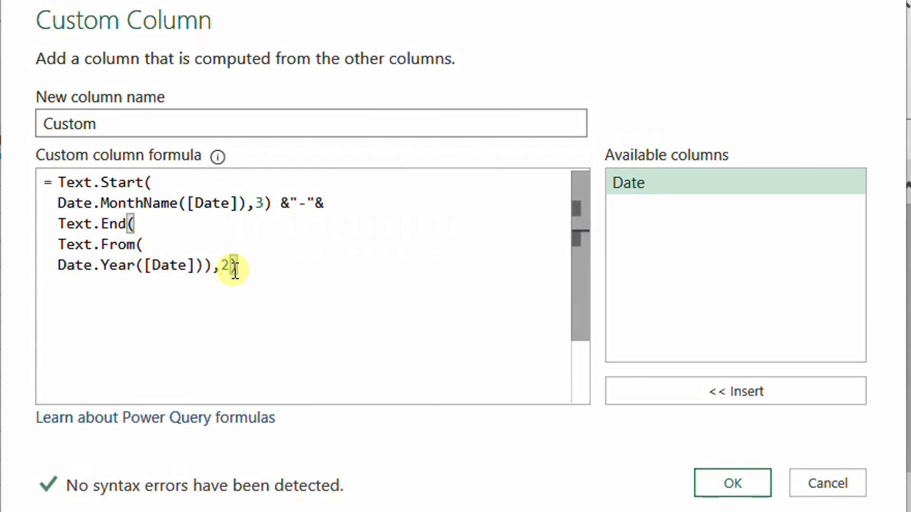
{"action": "left_click", "coordinate": [728, 493]}
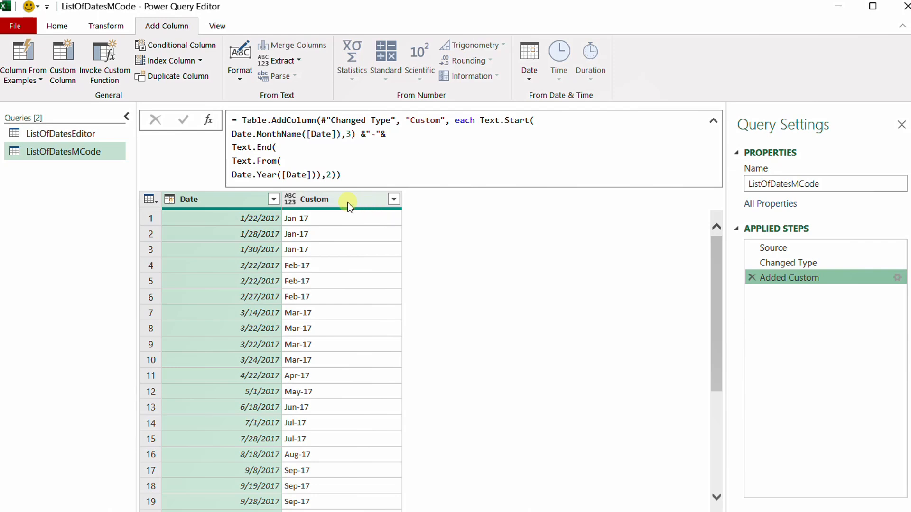
- Rename the custom column Month-Year in its column definition
{"action": "left_click", "coordinate": [896, 277]}
{"action": "left_click_drag", "start_coordinate": [248, 190], "coordinate": [210, 189]}
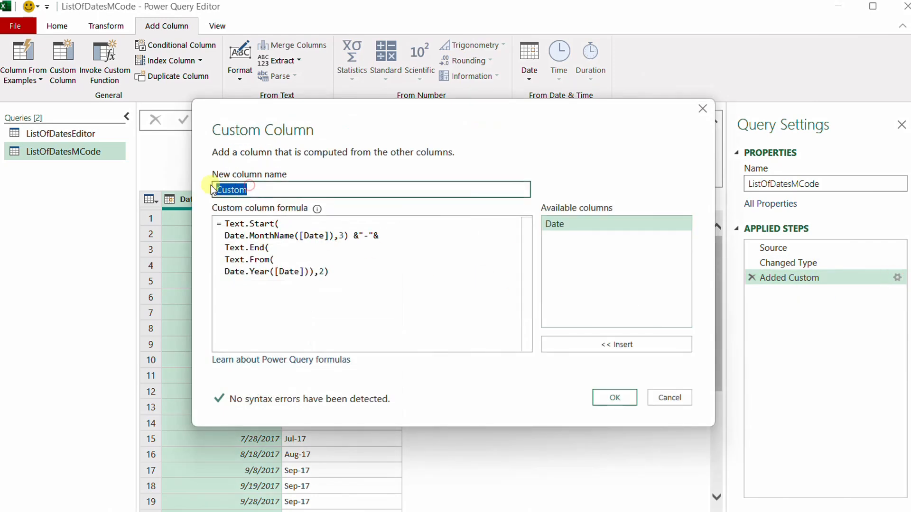
{"action": "type", "text": "Month-ye"}
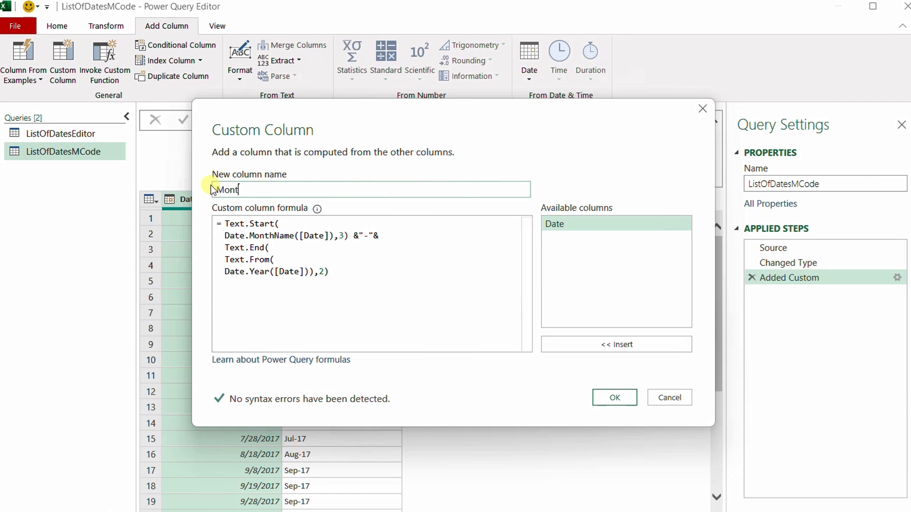
{"action": "key", "text": "BackSpace"}
{"action": "key", "text": "BackSpace"}
{"action": "type", "text": "Year"}
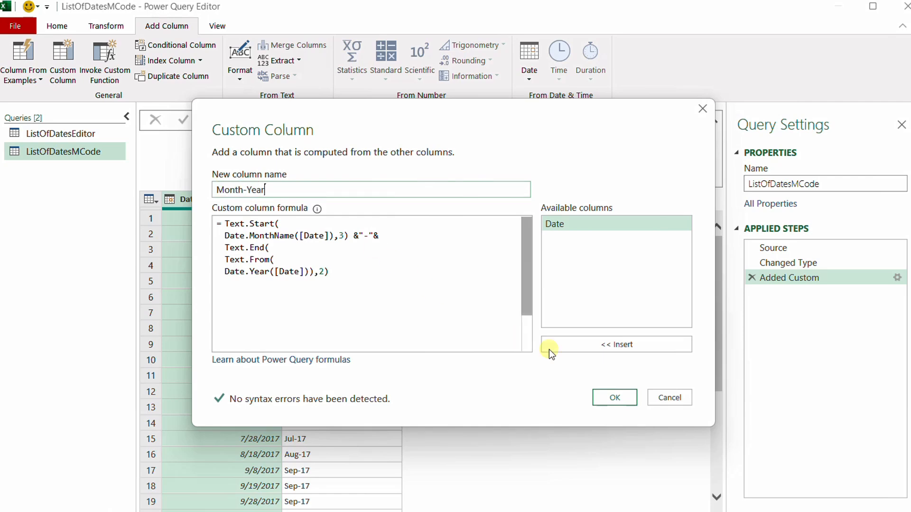
{"action": "left_click", "coordinate": [615, 398]}
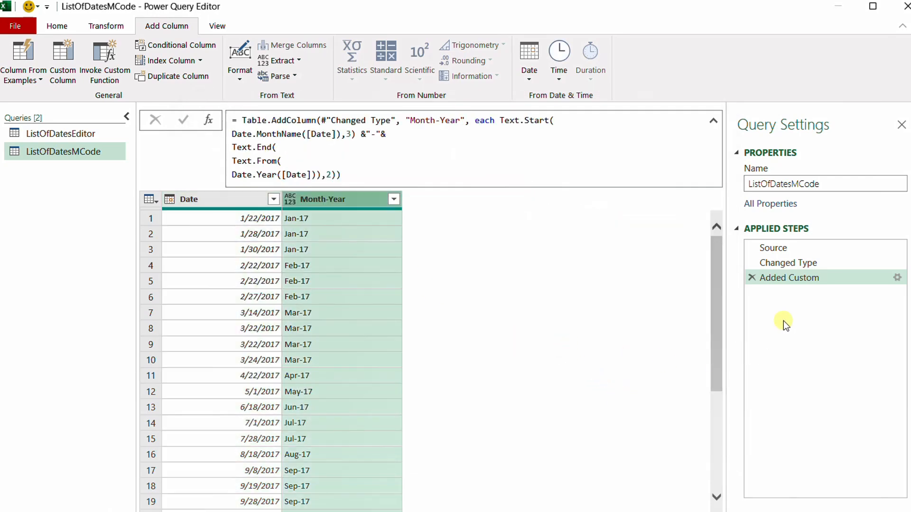
- Rename the Added Custom step as Month_Year
{"action": "right_click", "coordinate": [784, 280]}
{"action": "left_click", "coordinate": [821, 307]}
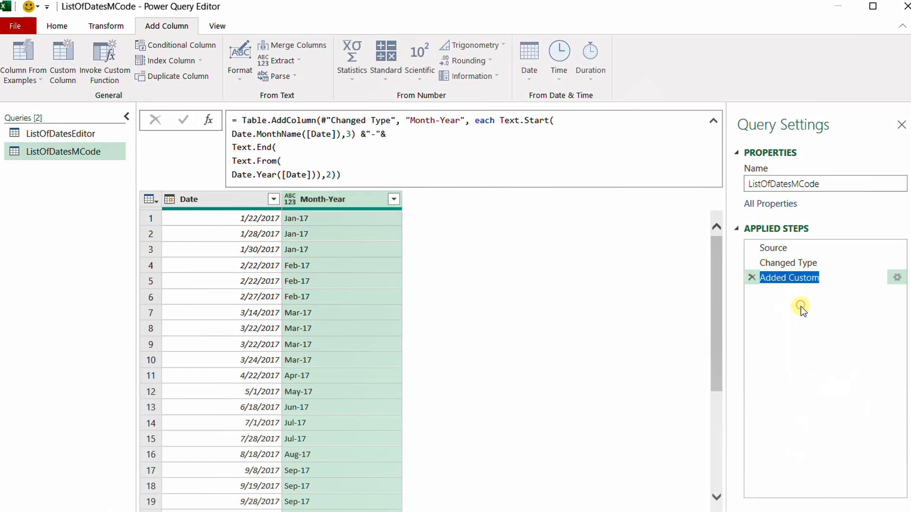
{"action": "type", "text": "Month_Year"}
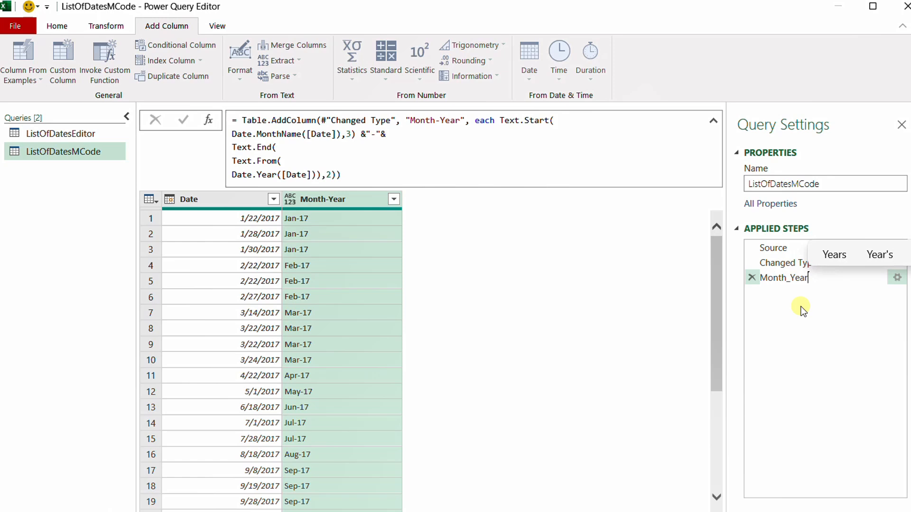
{"action": "key", "text": "Return"}
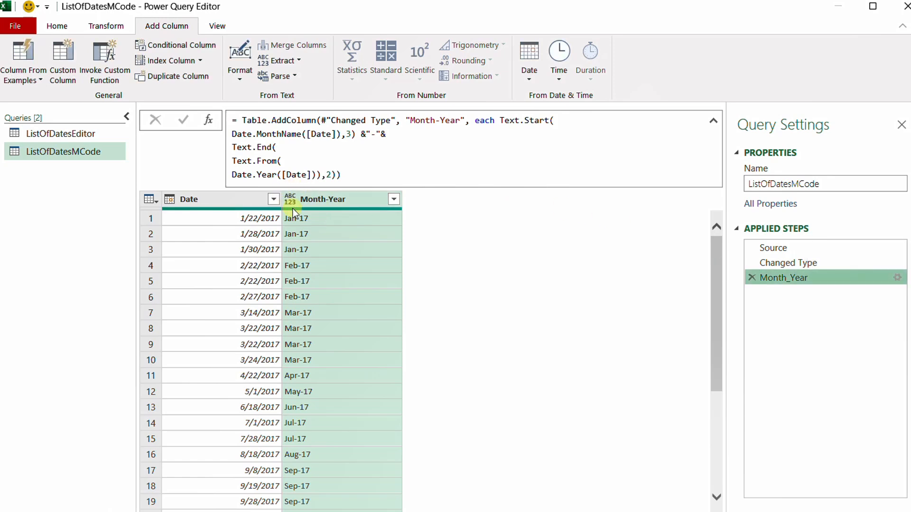
- Add type text as the column type argument of the Month_Year step's Table.AddColumn formula
{"action": "left_click", "coordinate": [337, 175]}
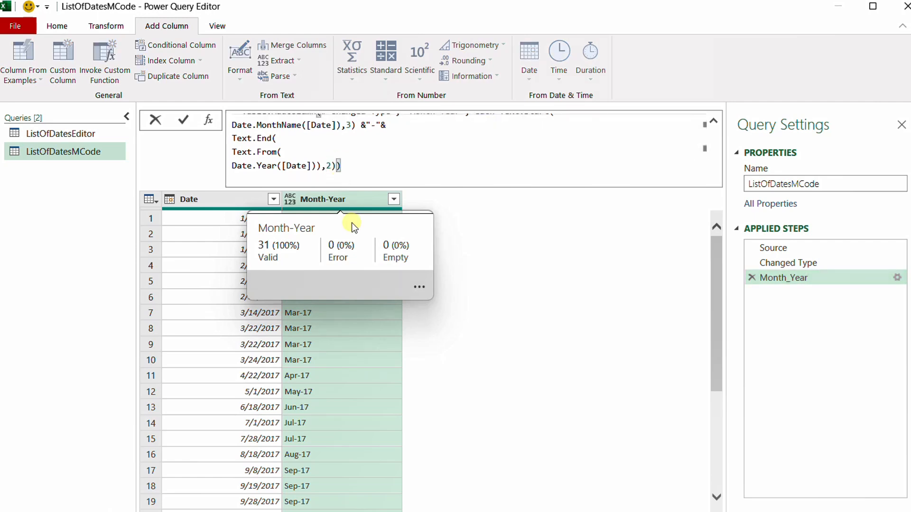
{"action": "type", "text": ","}
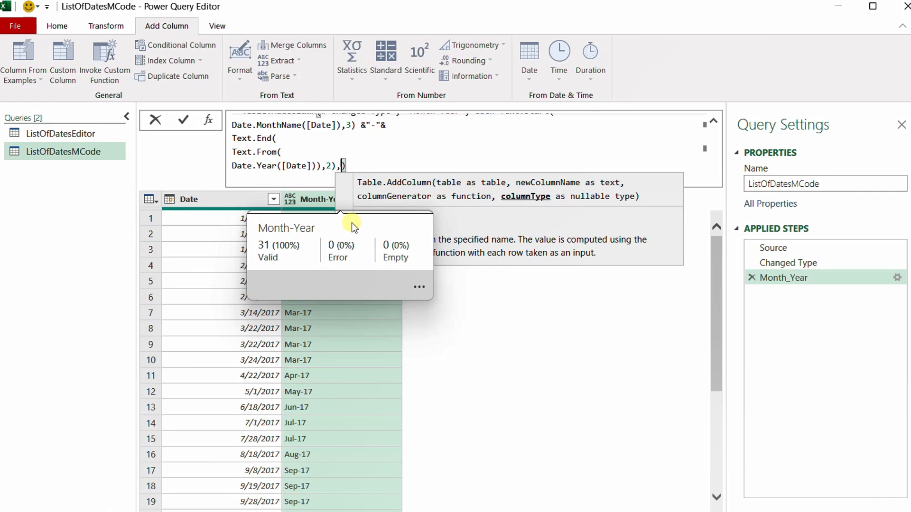
{"action": "type", "text": "t"}
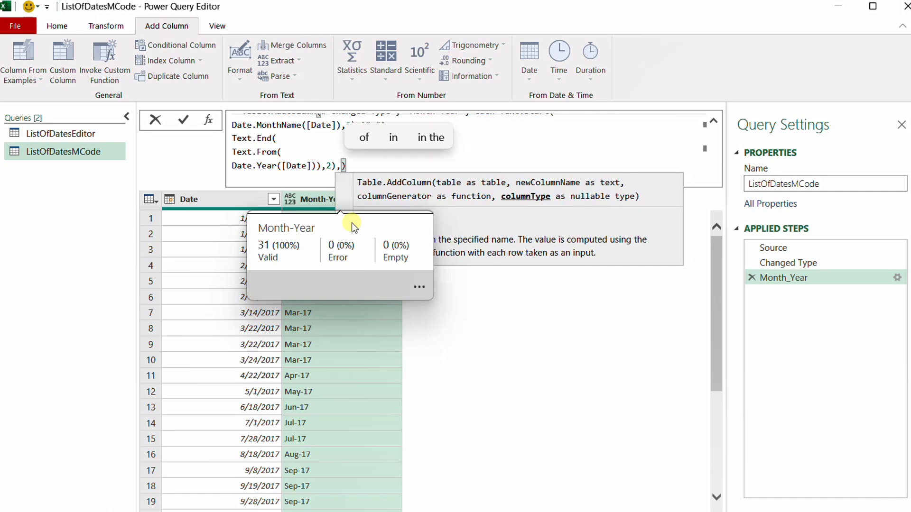
{"action": "type", "text": "ype text"}
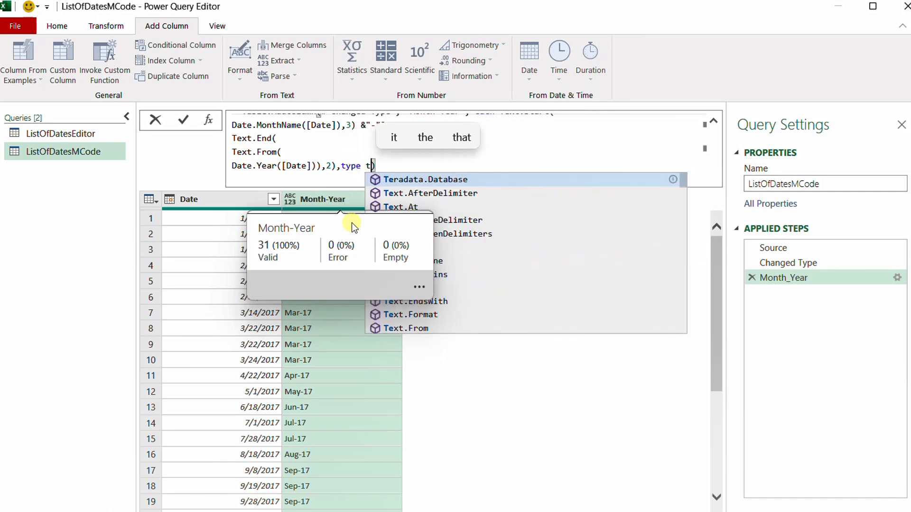
{"action": "left_click", "coordinate": [180, 120]}
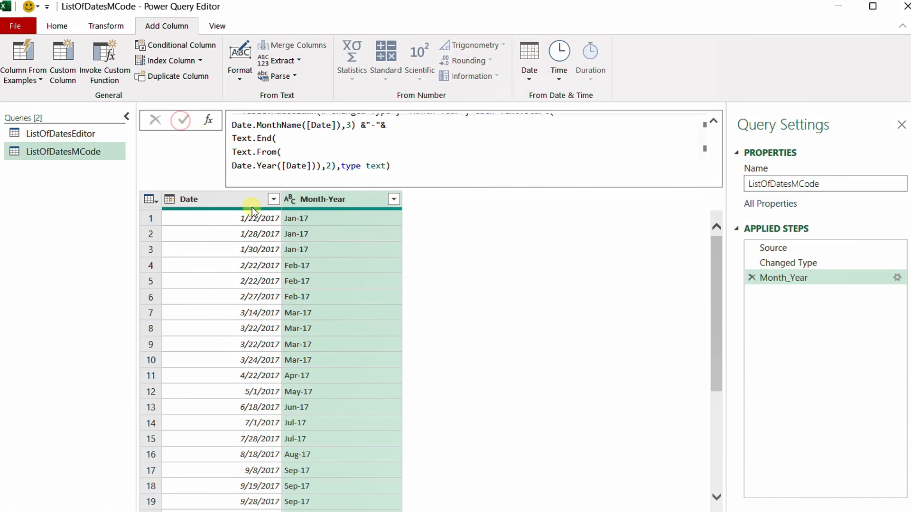
- In the ListOfDatesEditor query, add a day name column from the Date column and examine its Date.DayOfWeekName function
{"action": "left_click", "coordinate": [70, 136]}
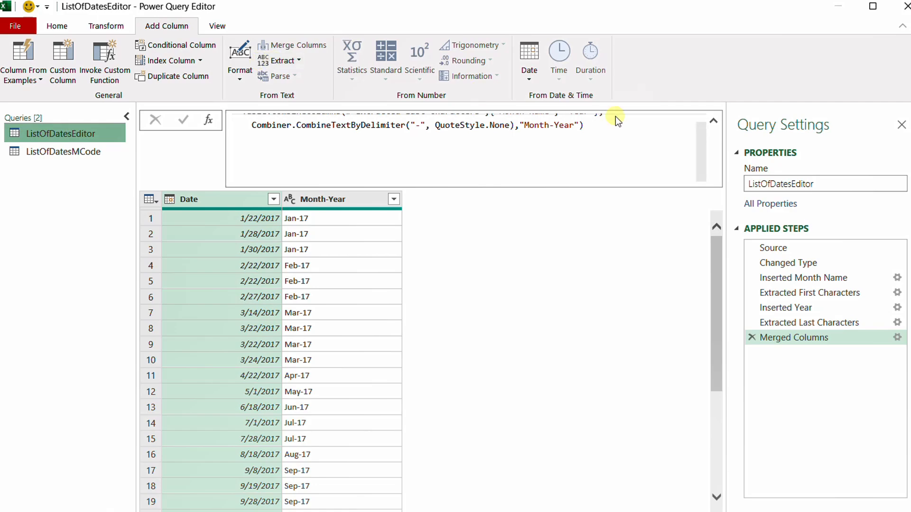
{"action": "left_click", "coordinate": [528, 77]}
{"action": "mouse_move", "coordinate": [562, 209]}
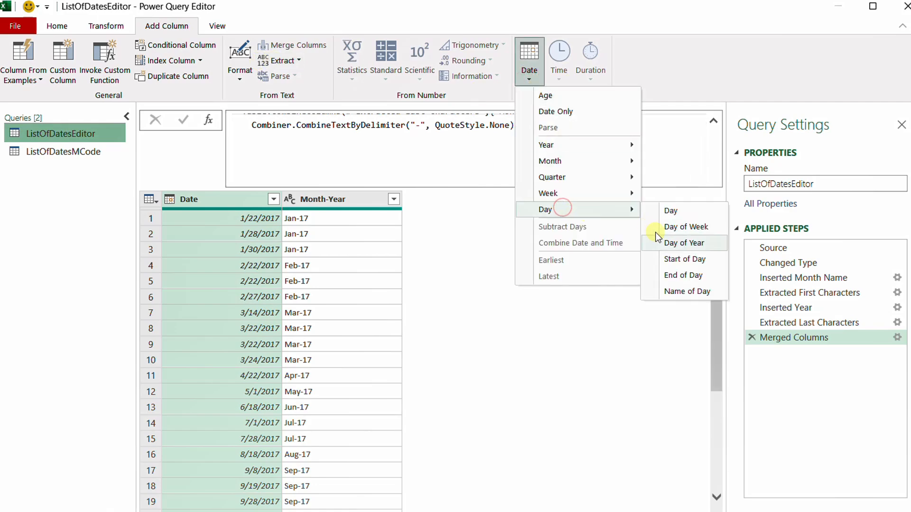
{"action": "left_click", "coordinate": [678, 291]}
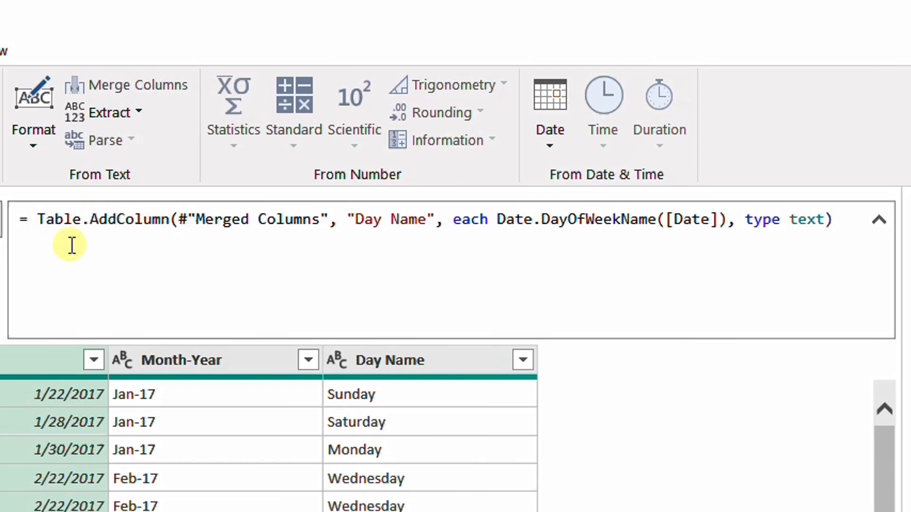
{"action": "left_click", "coordinate": [498, 219]}
{"action": "left_click_drag", "start_coordinate": [498, 219], "coordinate": [656, 222]}
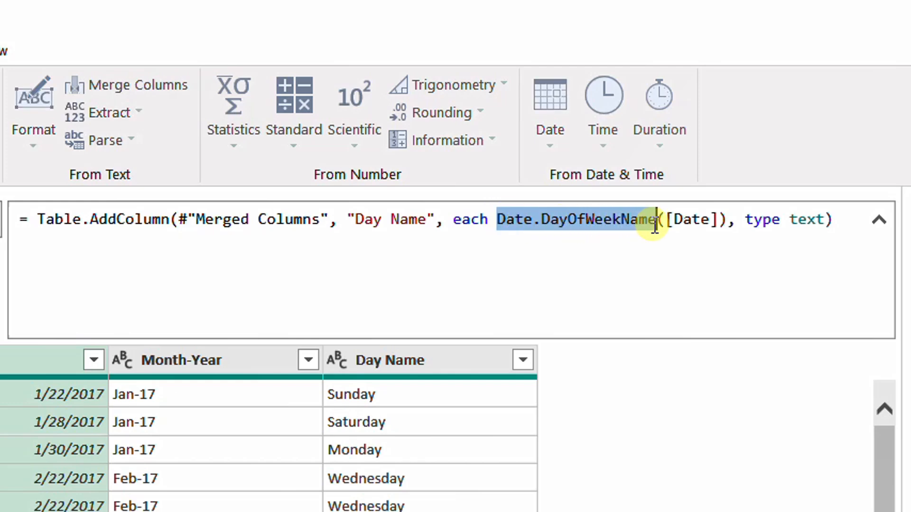
{"action": "left_click", "coordinate": [620, 267]}
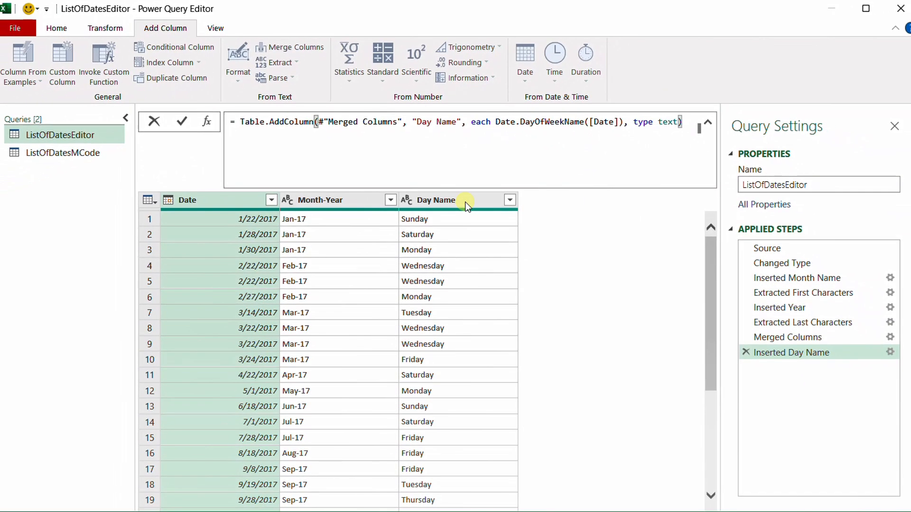
- Filter the Day Name column to exclude Friday and Saturday, and look through the remaining rows
{"action": "left_click", "coordinate": [467, 203]}
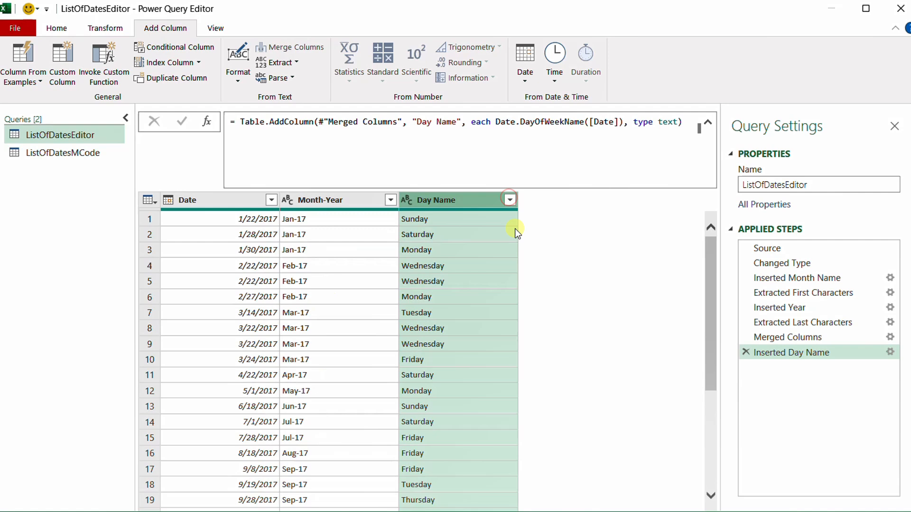
{"action": "left_click", "coordinate": [510, 200]}
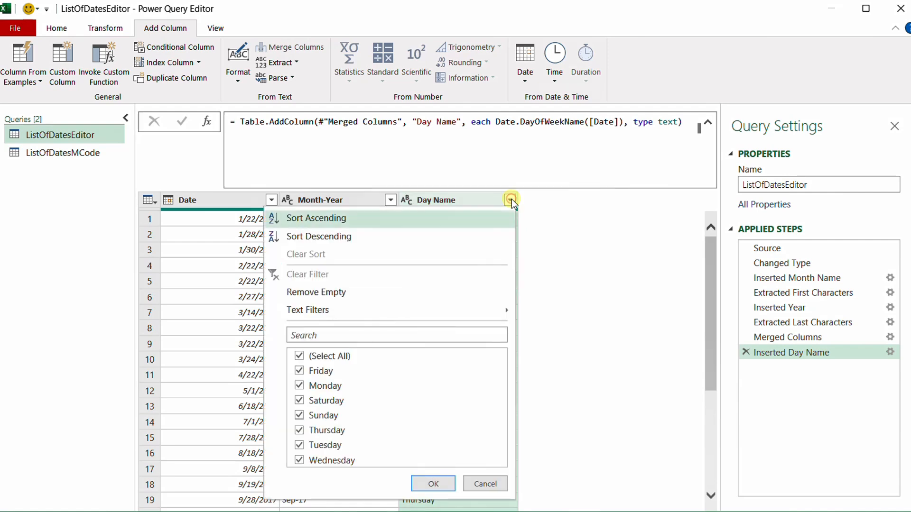
{"action": "left_click", "coordinate": [299, 370]}
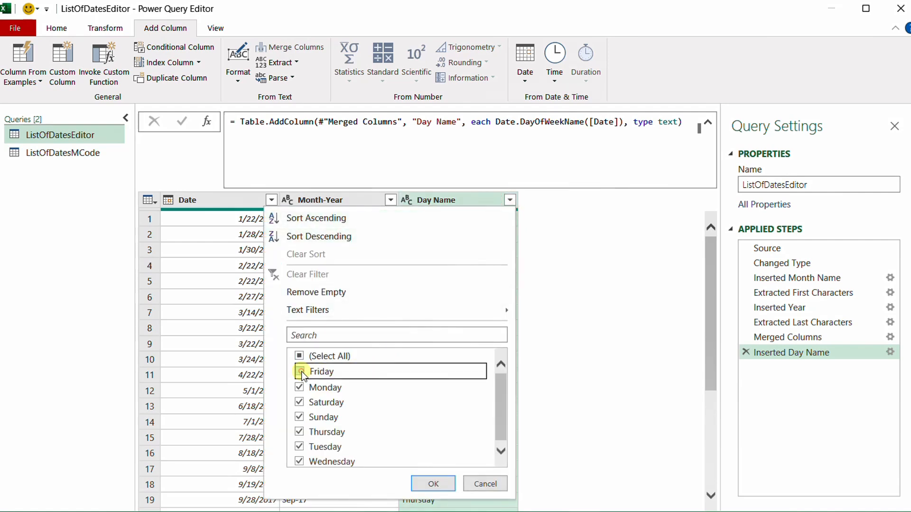
{"action": "left_click", "coordinate": [299, 402]}
{"action": "left_click", "coordinate": [429, 483]}
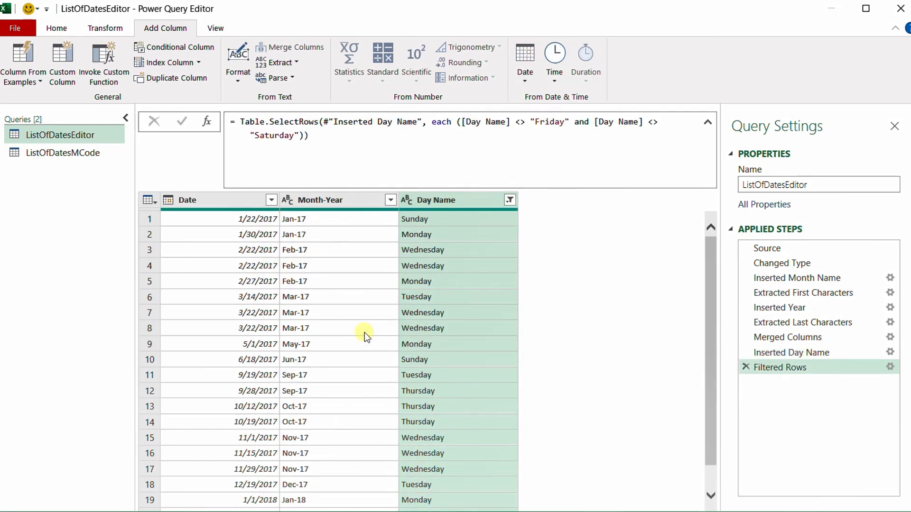
{"action": "scroll", "coordinate": [363, 351], "scroll_direction": "down", "scroll_amount": 1}
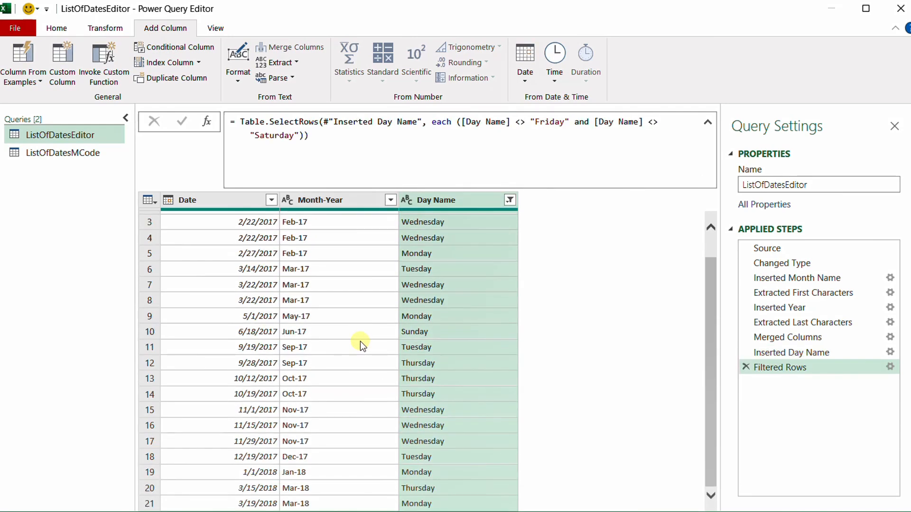
{"action": "scroll", "coordinate": [360, 341], "scroll_direction": "up", "scroll_amount": 1}
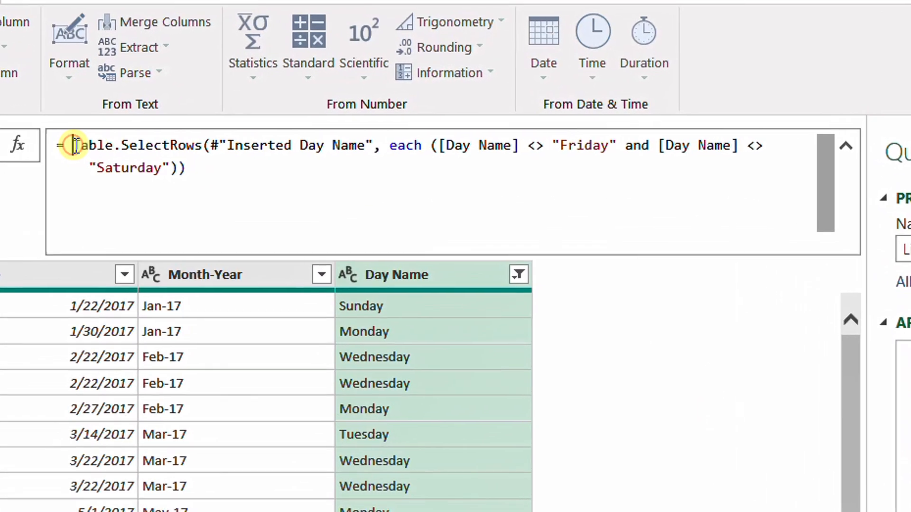
- Examine the parts of the ListOfDatesEditor query's Table.SelectRows formula: the function name, source step, each keyword and day name conditions
{"action": "left_click_drag", "start_coordinate": [75, 146], "coordinate": [204, 148]}
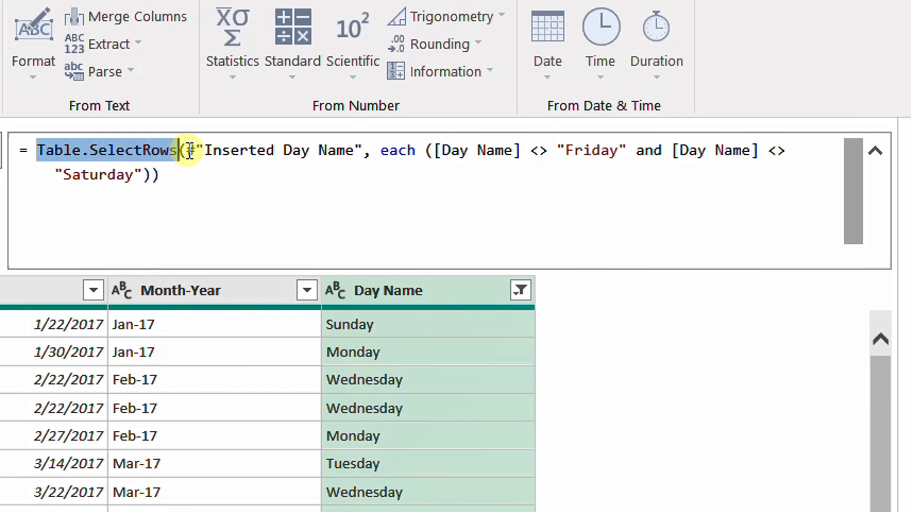
{"action": "left_click_drag", "start_coordinate": [185, 149], "coordinate": [363, 150]}
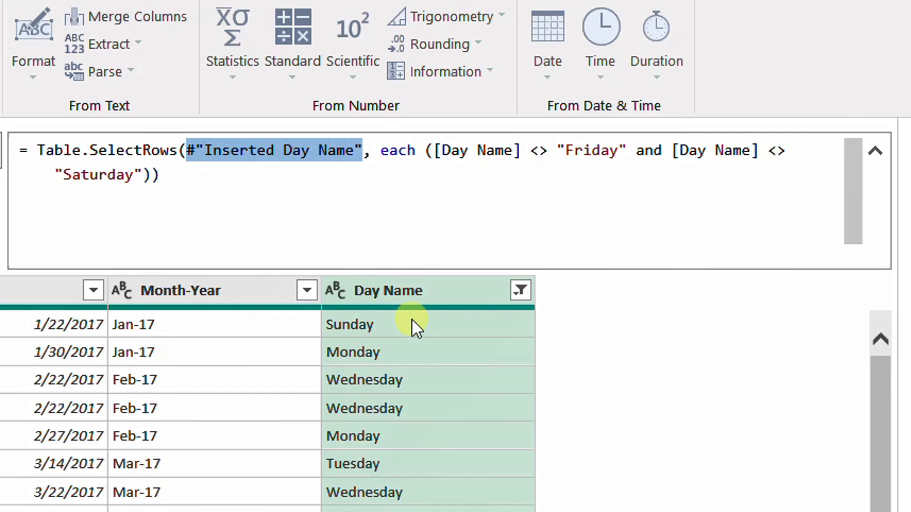
{"action": "double_click", "coordinate": [398, 150]}
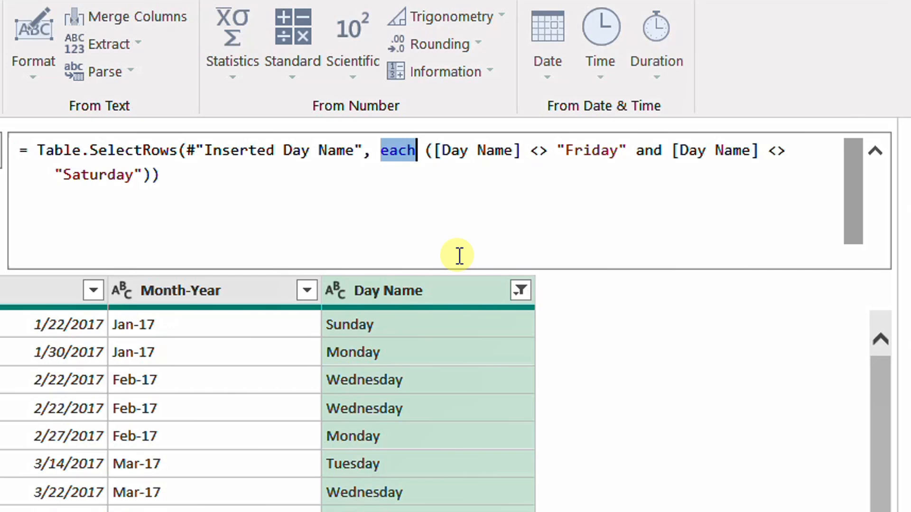
{"action": "left_click_drag", "start_coordinate": [426, 152], "coordinate": [152, 175]}
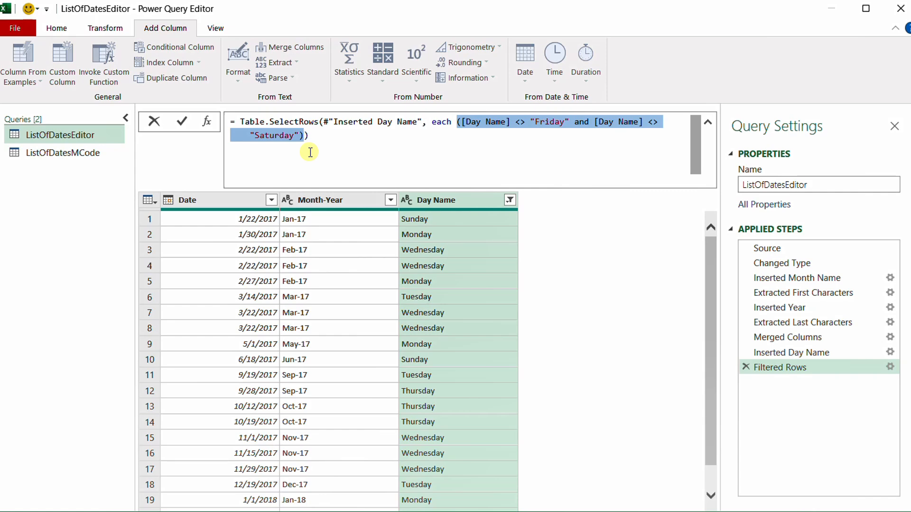
- In the ListOfDatesMCode query, add a custom step and begin its formula as Table.SelectRows(Month_Year, each
{"action": "left_click", "coordinate": [57, 156]}
{"action": "left_click", "coordinate": [56, 156]}
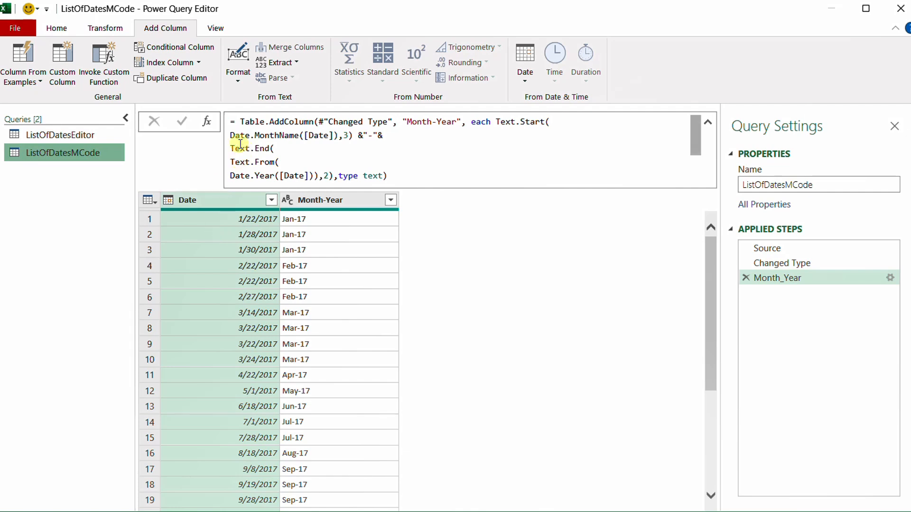
{"action": "left_click", "coordinate": [207, 122]}
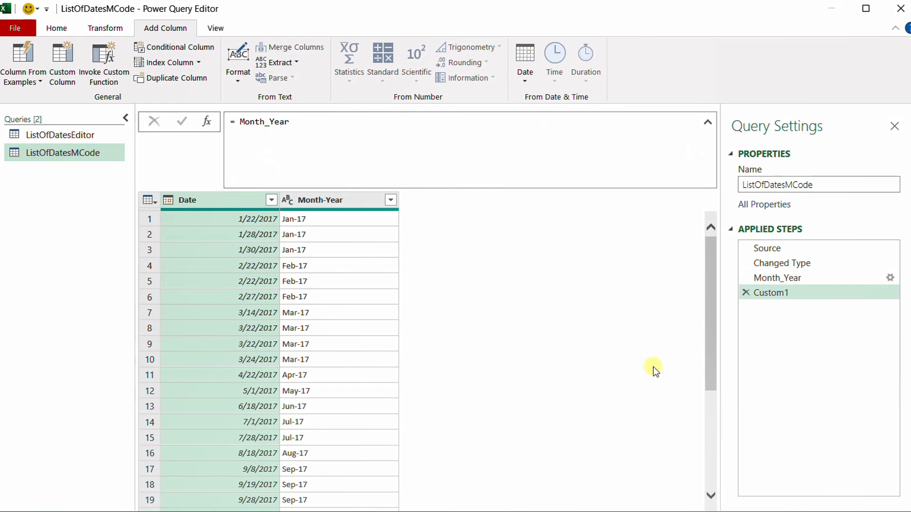
{"action": "left_click", "coordinate": [237, 121]}
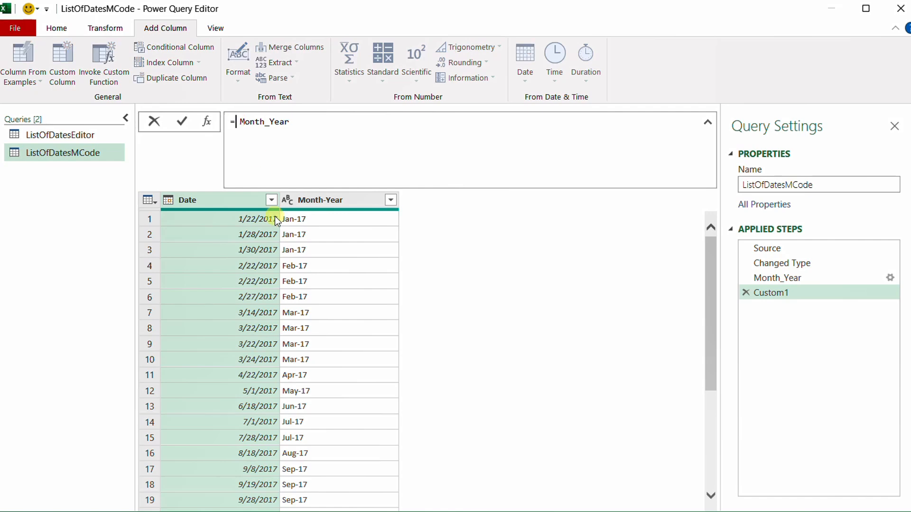
{"action": "type", "text": "Table.SelectRows("}
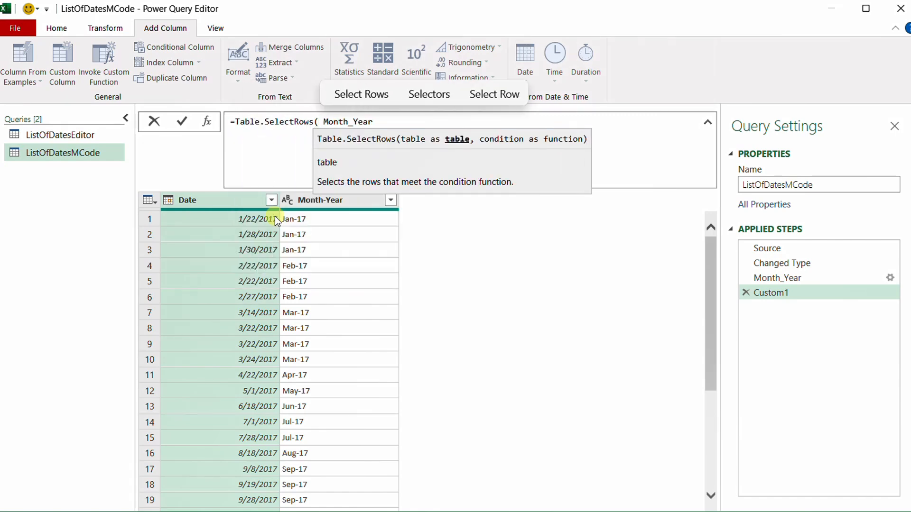
{"action": "left_click", "coordinate": [394, 121]}
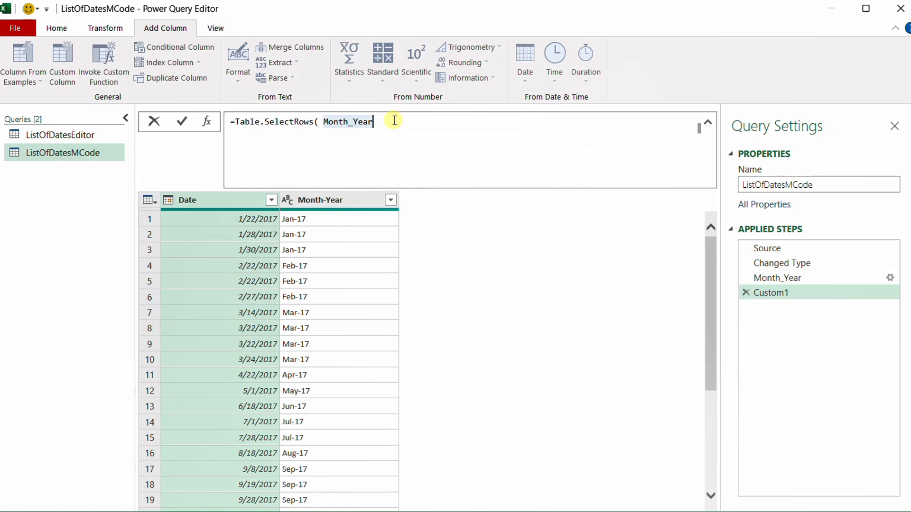
{"action": "type", "text": ","}
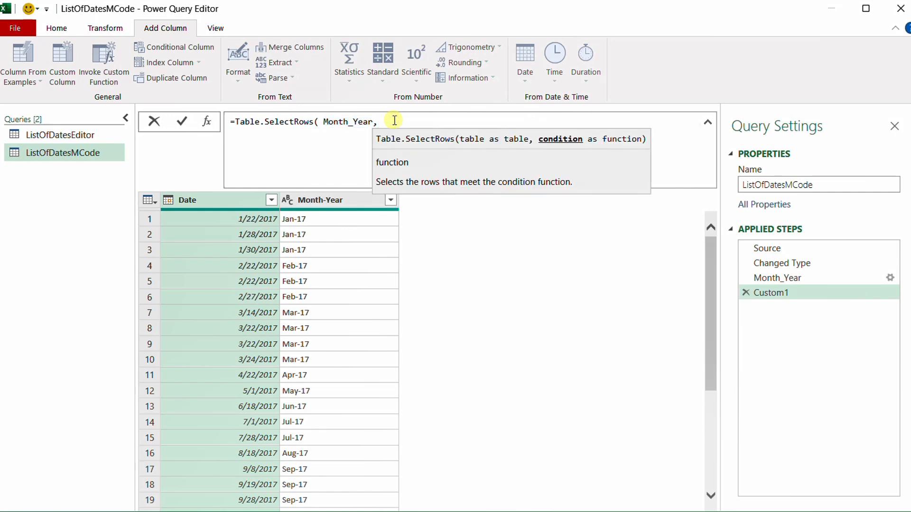
{"action": "type", "text": " each"}
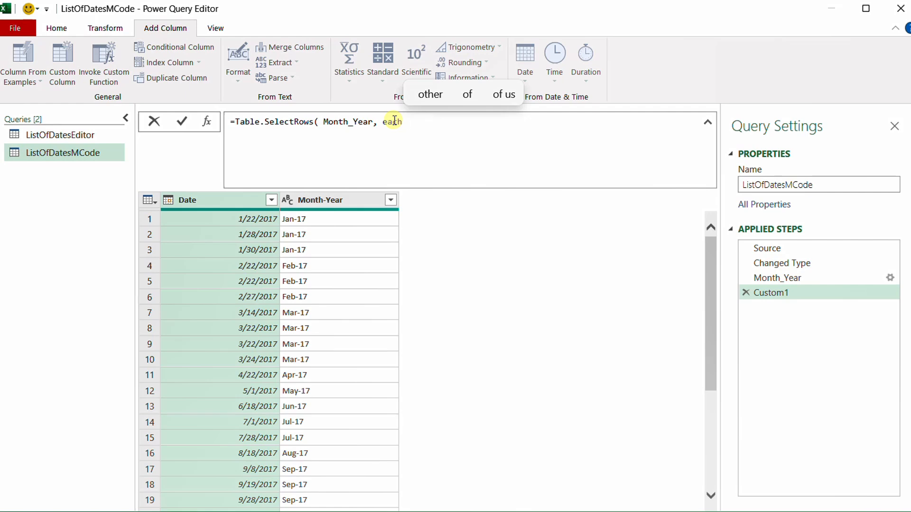
- Add the row condition Date.DayOfWeekName([Date])<> "Friday" and to the Table.SelectRows formula
{"action": "type", "text": "Date.Day"}
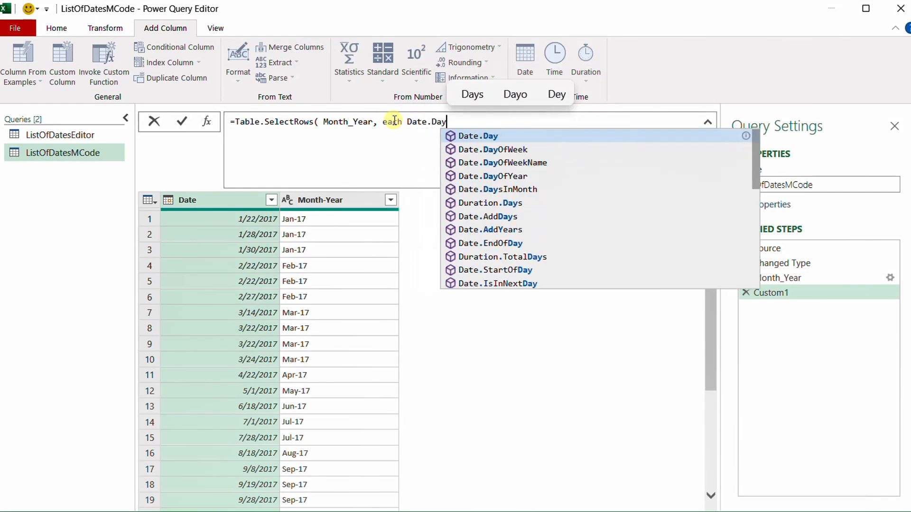
{"action": "key", "text": "Down"}
{"action": "key", "text": "Down"}
{"action": "key", "text": "Tab"}
{"action": "type", "text": "("}
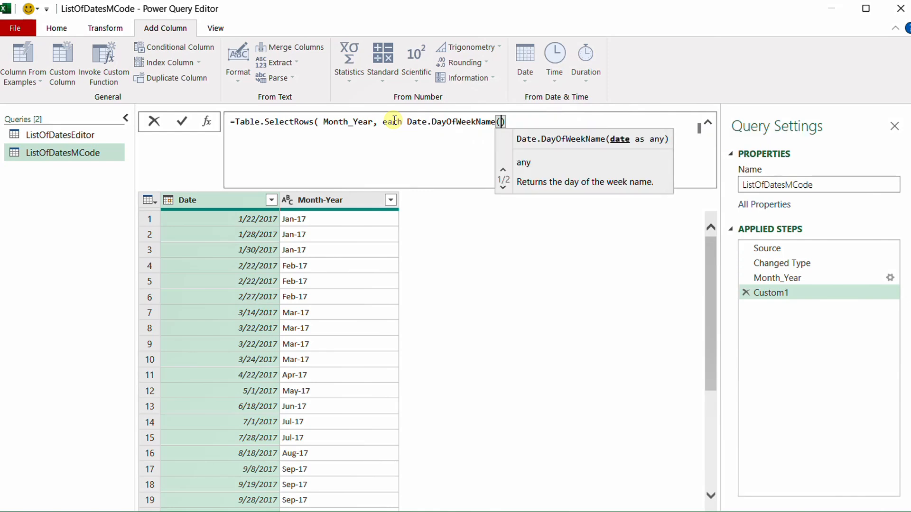
{"action": "type", "text": "[Dat"}
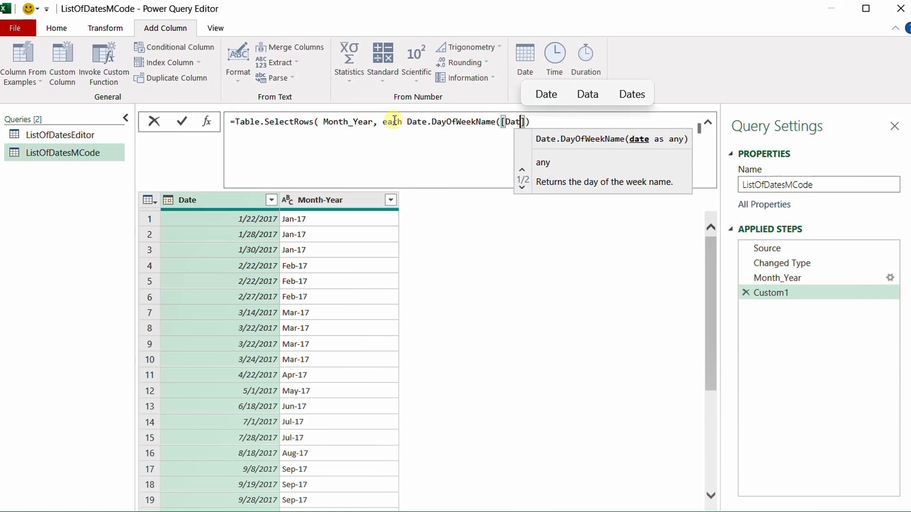
{"action": "type", "text": "e])"}
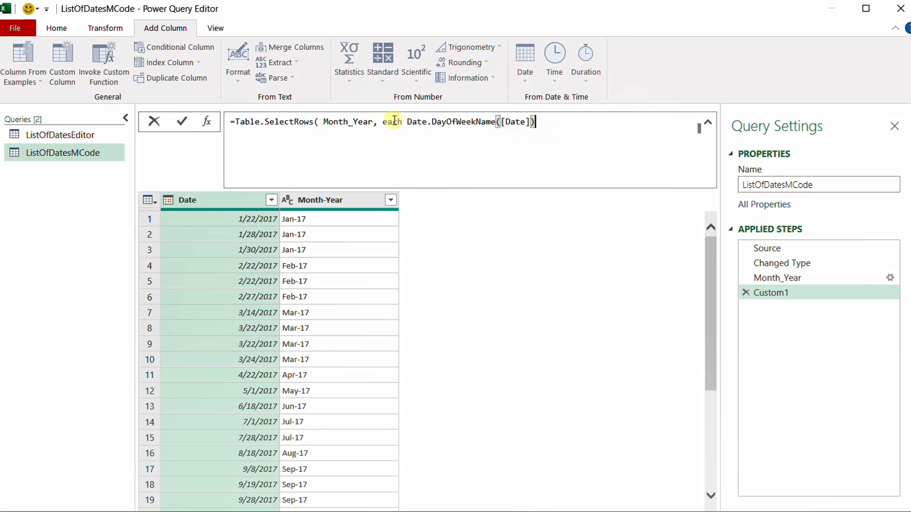
{"action": "type", "text": "<> \"Fri"}
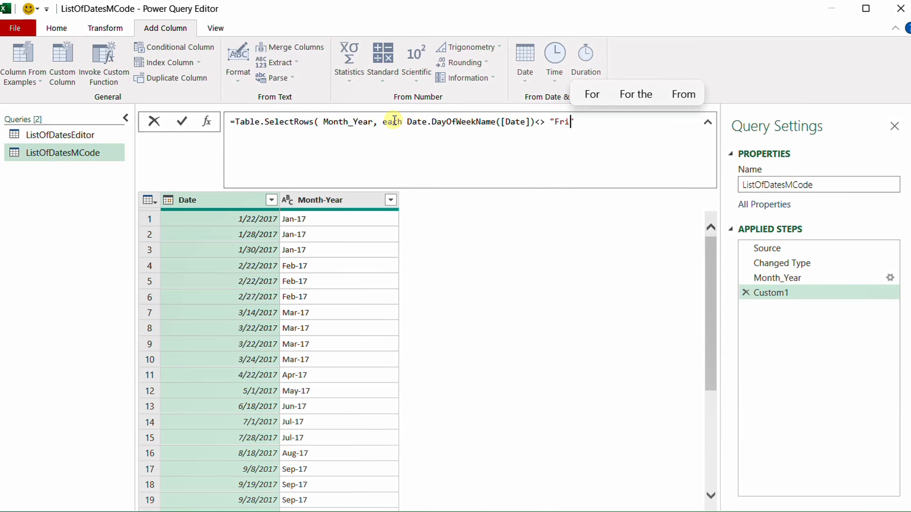
{"action": "type", "text": "day\" and"}
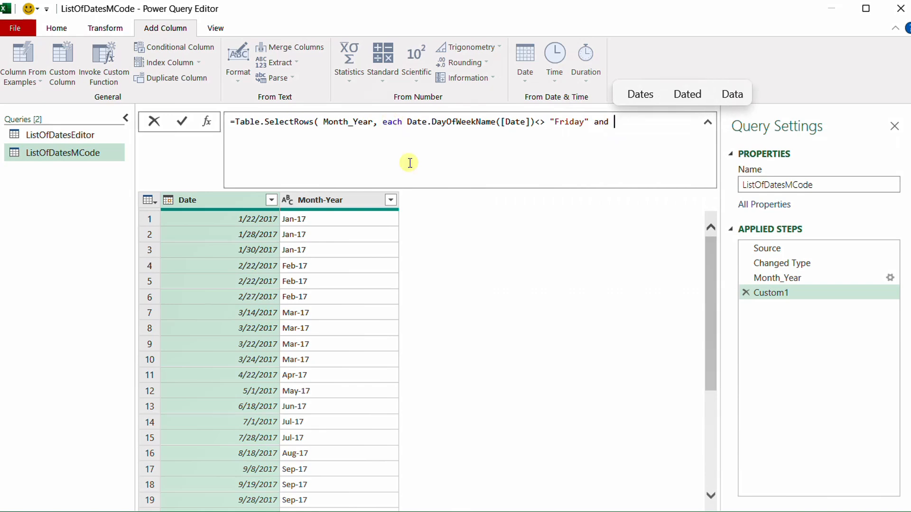
- Duplicate the Friday condition on a second line, change its day to Saturday, then close and commit the Table.SelectRows formula
{"action": "left_click_drag", "start_coordinate": [406, 122], "coordinate": [588, 127]}
{"action": "key", "text": "ctrl+c"}
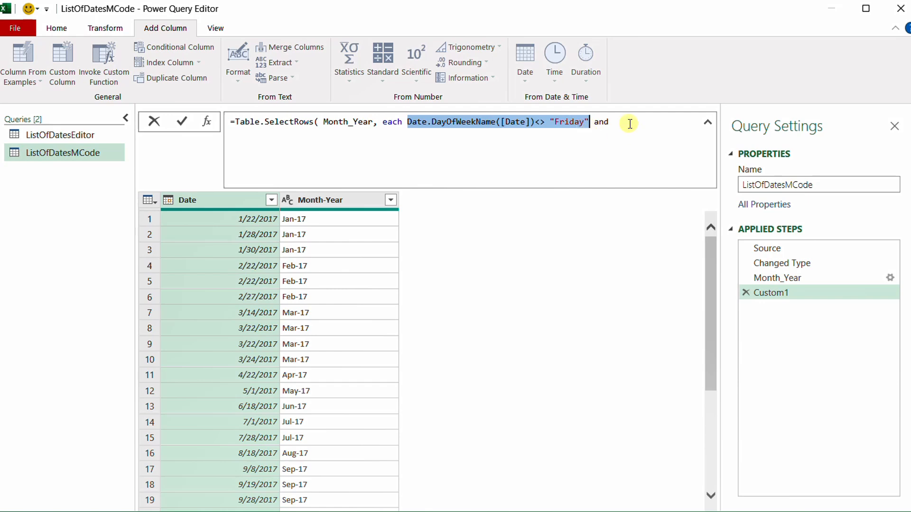
{"action": "left_click", "coordinate": [618, 122]}
{"action": "key", "text": "shift+Return"}
{"action": "key", "text": "ctrl+v"}
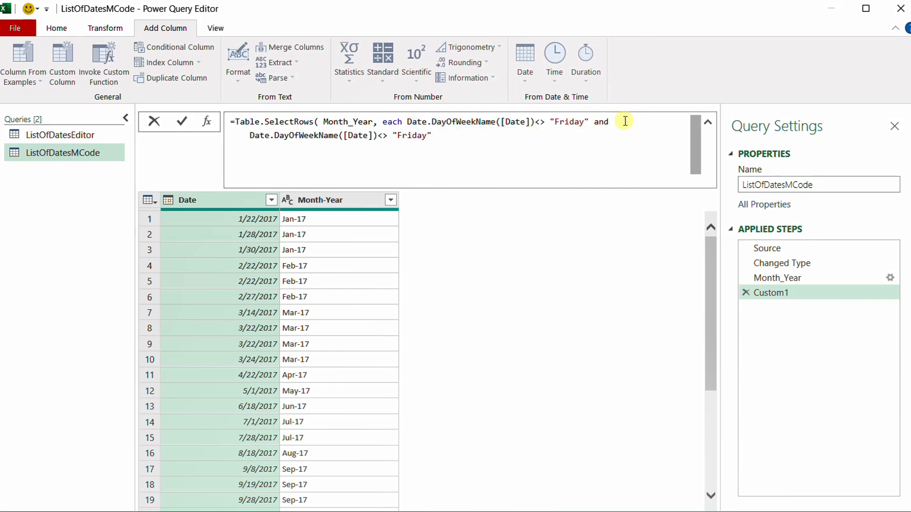
{"action": "double_click", "coordinate": [400, 136]}
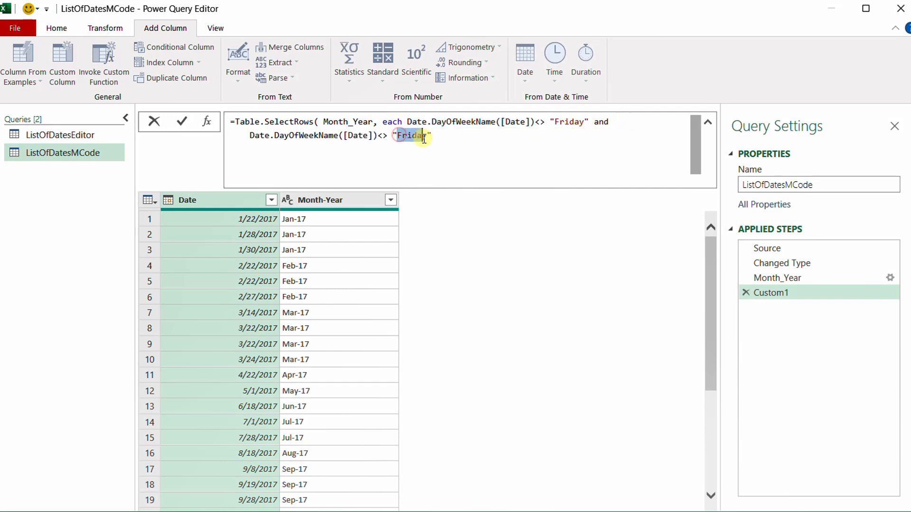
{"action": "type", "text": "Saturday"}
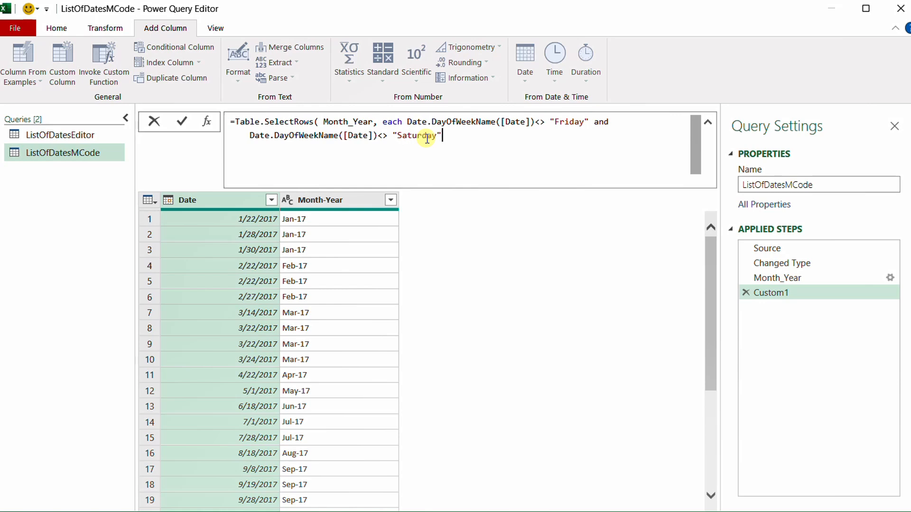
{"action": "key", "text": "End"}
{"action": "type", "text": ")"}
{"action": "left_click", "coordinate": [182, 124]}
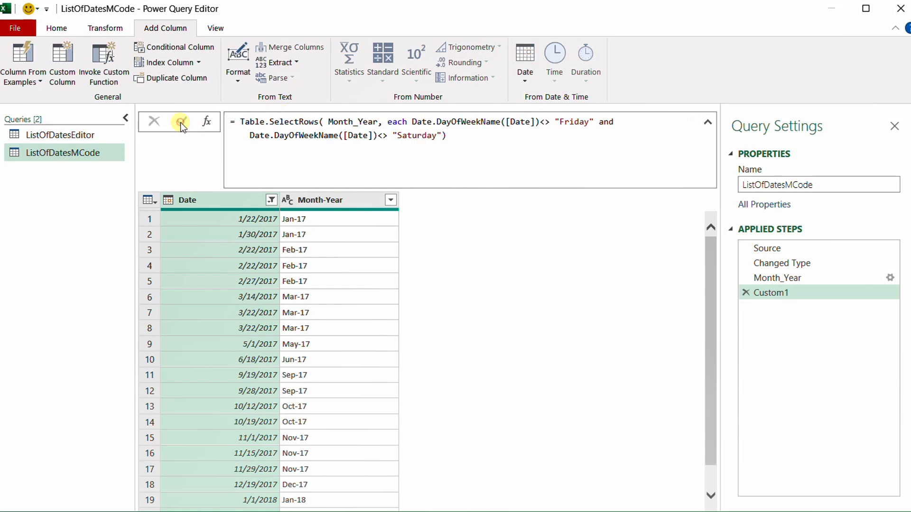
- Review the filtered rows and rename the Custom1 step as FilterWeekDays
{"action": "scroll", "coordinate": [230, 334], "scroll_direction": "down", "scroll_amount": 1}
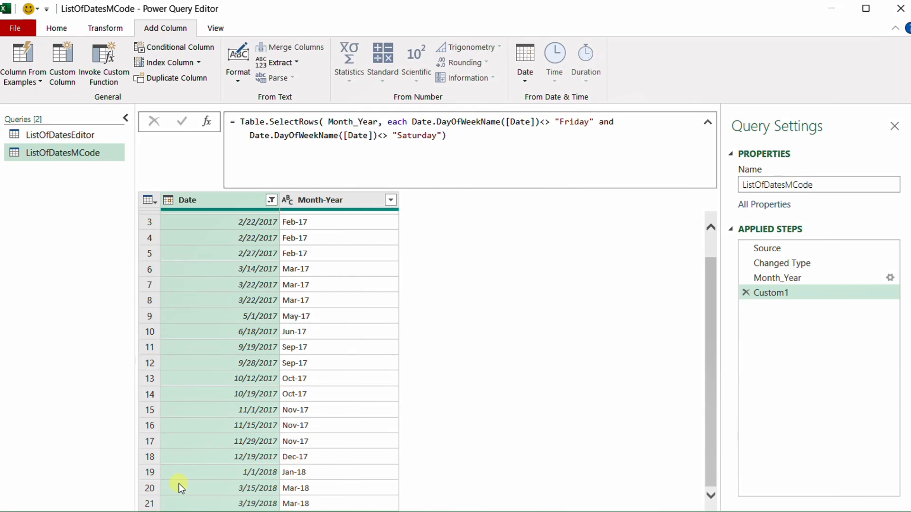
{"action": "scroll", "coordinate": [267, 431], "scroll_direction": "up", "scroll_amount": 1}
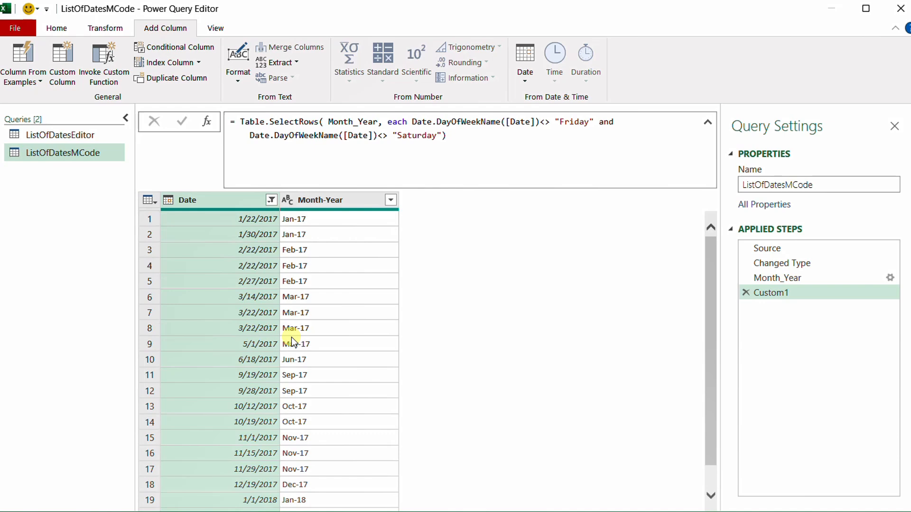
{"action": "scroll", "coordinate": [291, 342], "scroll_direction": "down", "scroll_amount": 1}
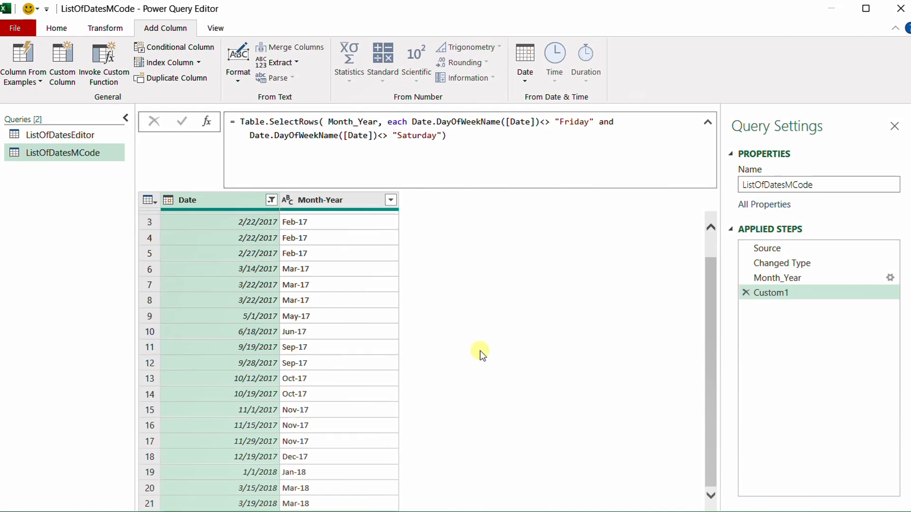
{"action": "right_click", "coordinate": [798, 295]}
{"action": "left_click", "coordinate": [823, 320]}
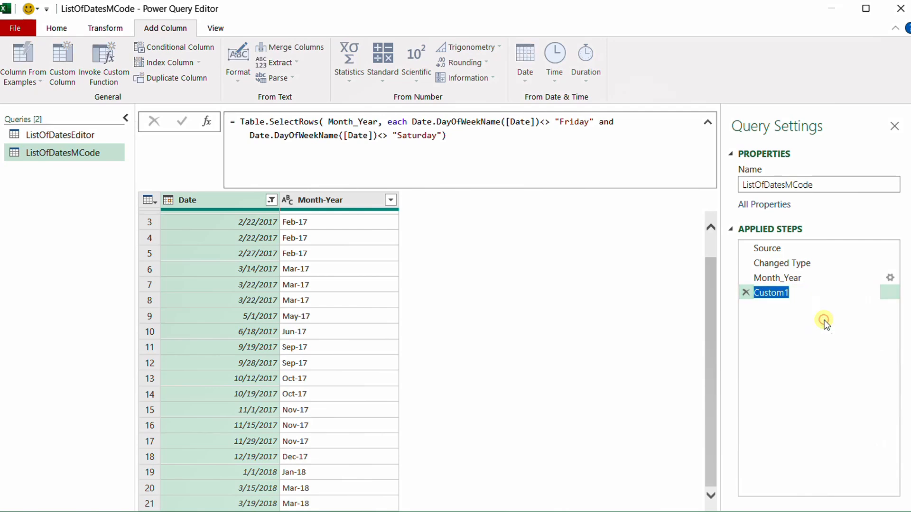
{"action": "type", "text": "FilterWee"}
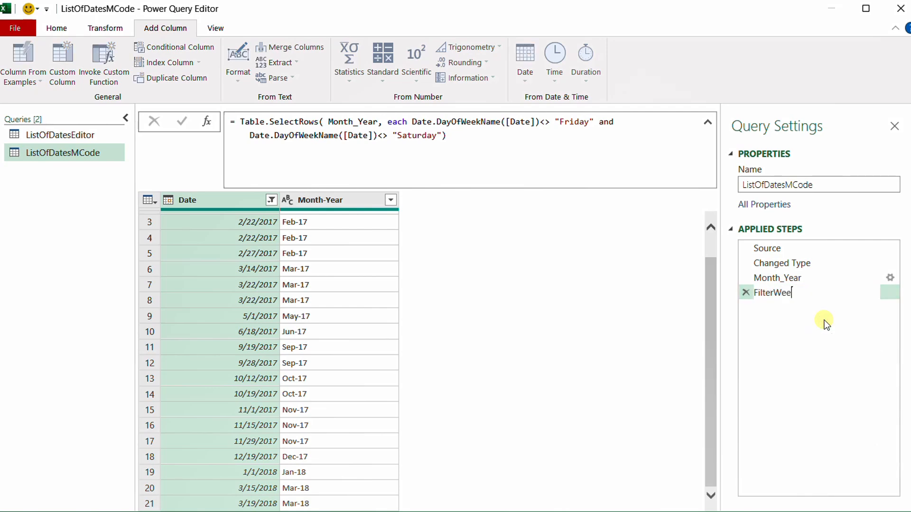
{"action": "type", "text": "kDays"}
{"action": "key", "text": "Return"}
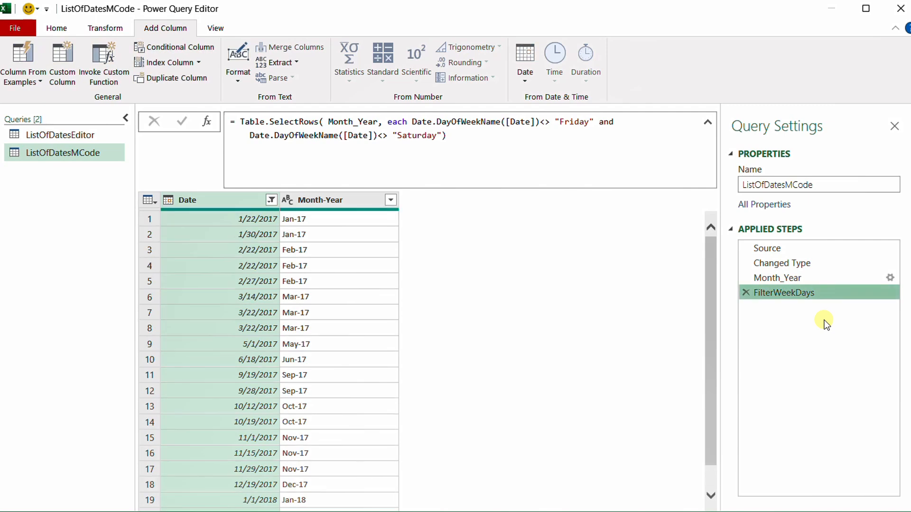
- In the ListOfDatesEditor query, group the rows by Month-Year with a Count Rows column named Number of Days
{"action": "left_click", "coordinate": [73, 135]}
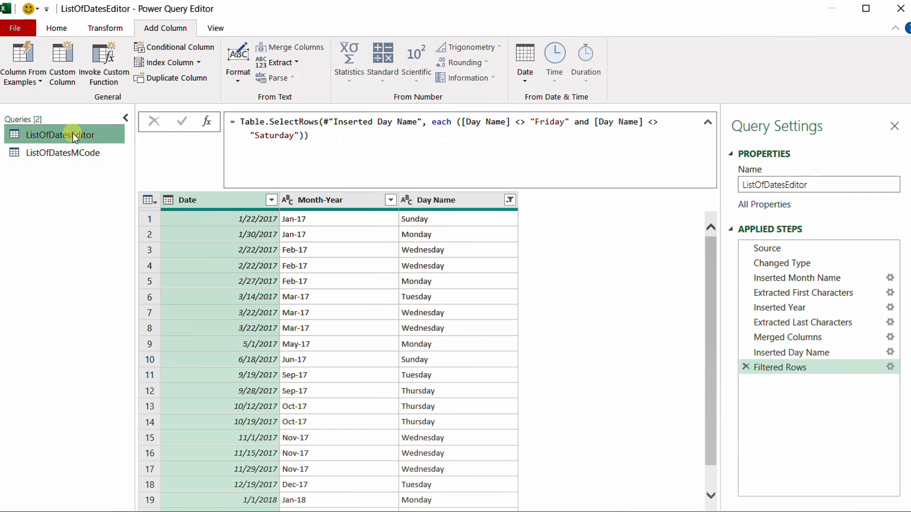
{"action": "left_click", "coordinate": [309, 203]}
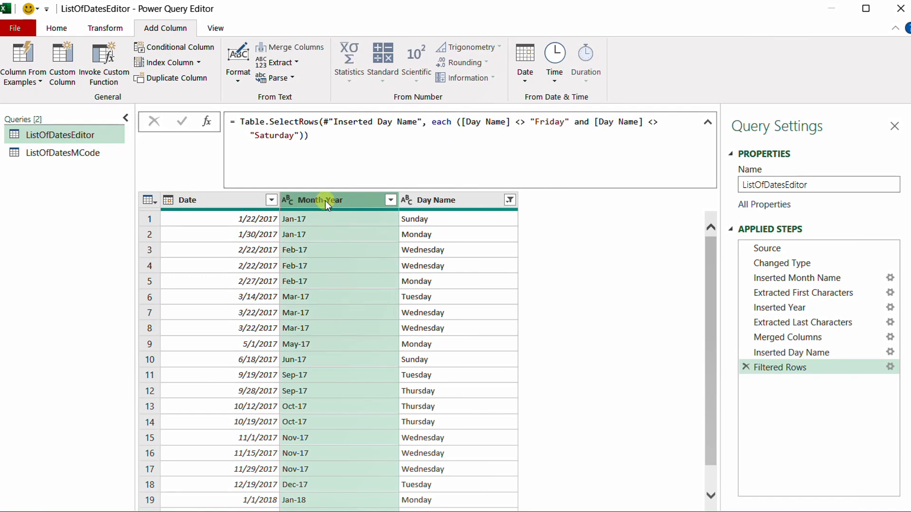
{"action": "right_click", "coordinate": [325, 199]}
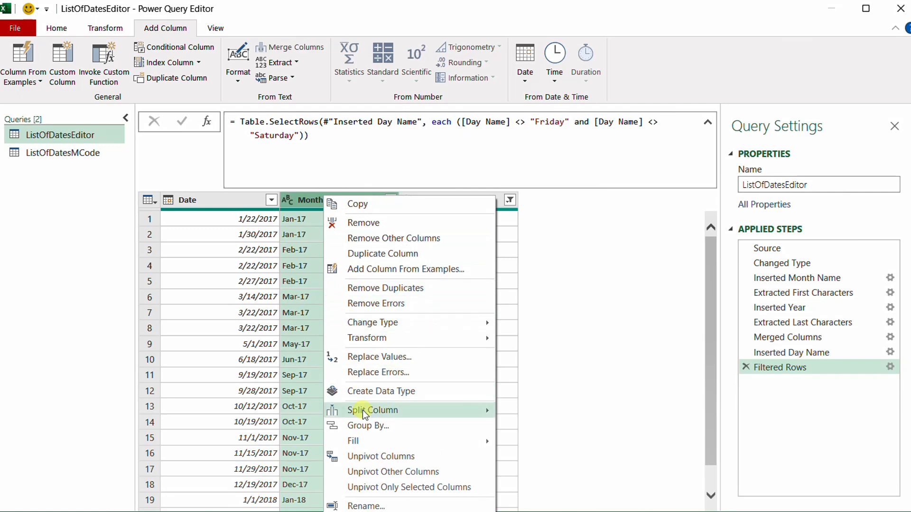
{"action": "left_click", "coordinate": [366, 424]}
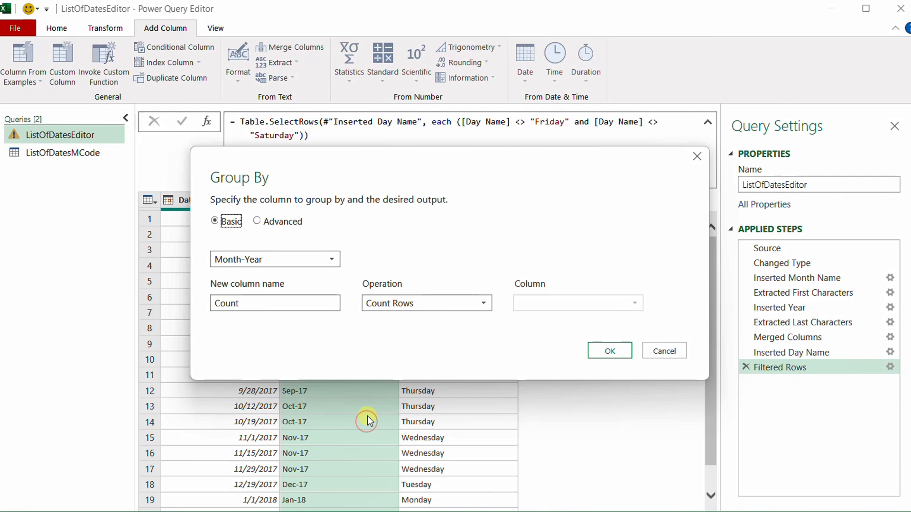
{"action": "key", "text": "Tab"}
{"action": "key", "text": "Tab"}
{"action": "type", "text": "Number of Days"}
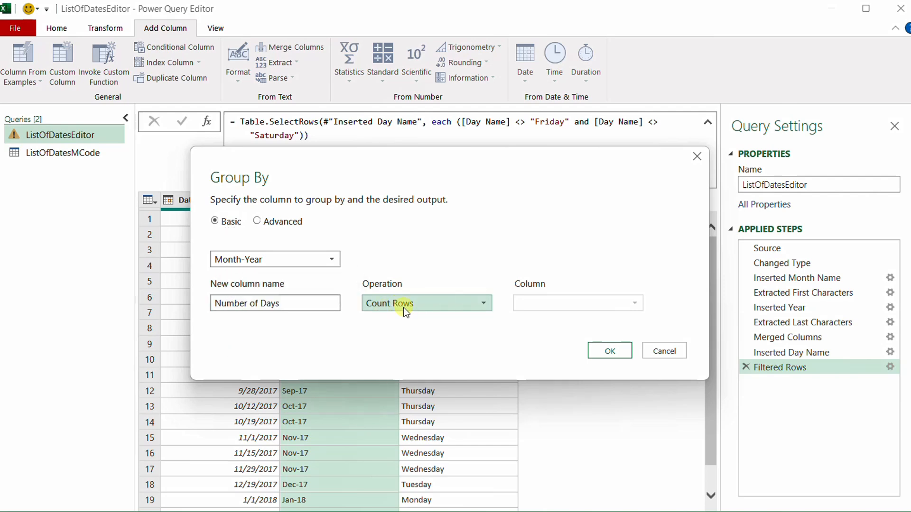
{"action": "left_click", "coordinate": [608, 352]}
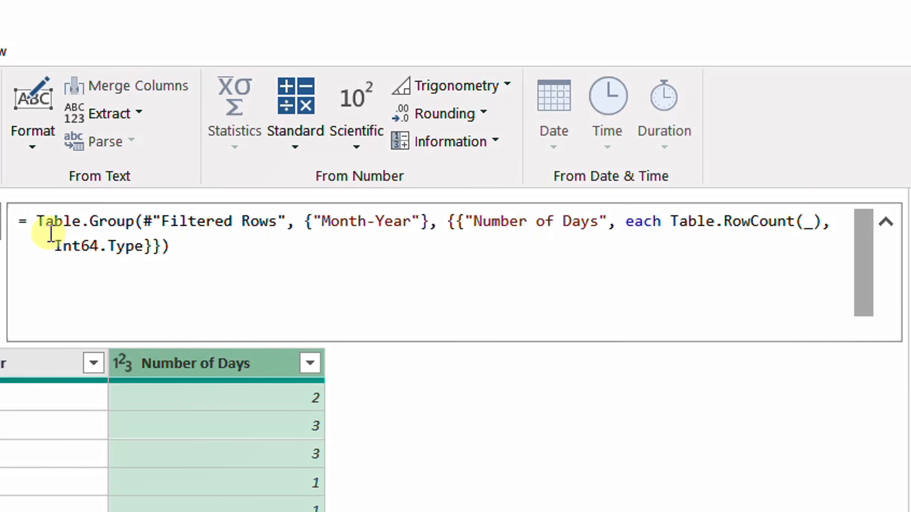
- Examine the table, key, aggregated column, each, underscore and data type arguments in the Table.Group formula of the Grouped Rows step
{"action": "left_click", "coordinate": [37, 222]}
{"action": "left_click_drag", "start_coordinate": [49, 222], "coordinate": [291, 229]}
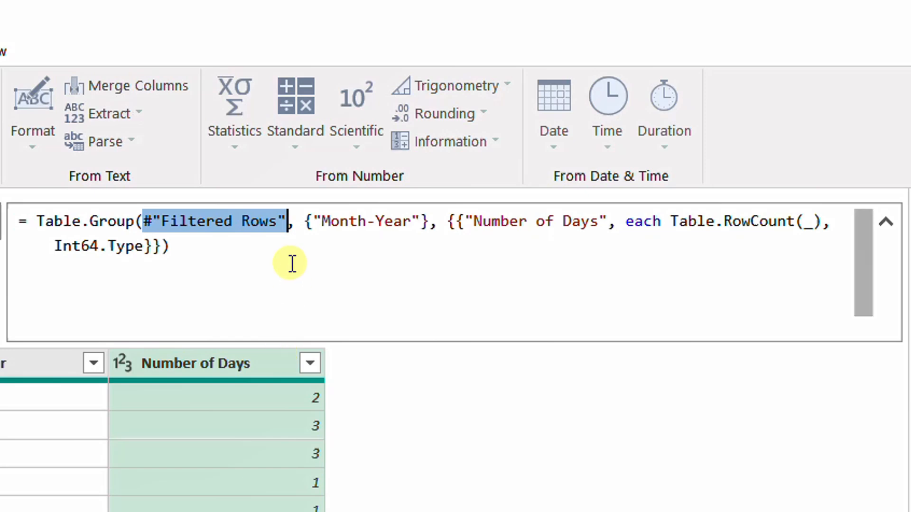
{"action": "left_click", "coordinate": [307, 222]}
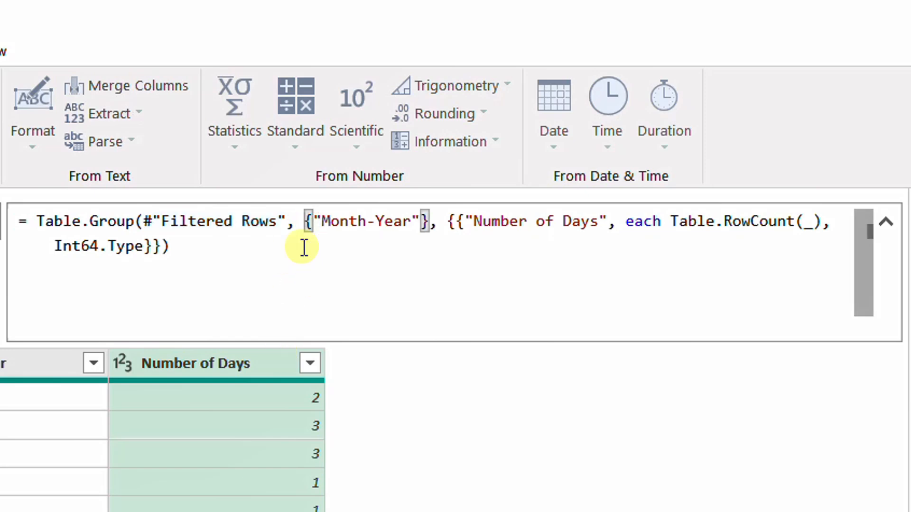
{"action": "left_click_drag", "start_coordinate": [306, 222], "coordinate": [430, 224]}
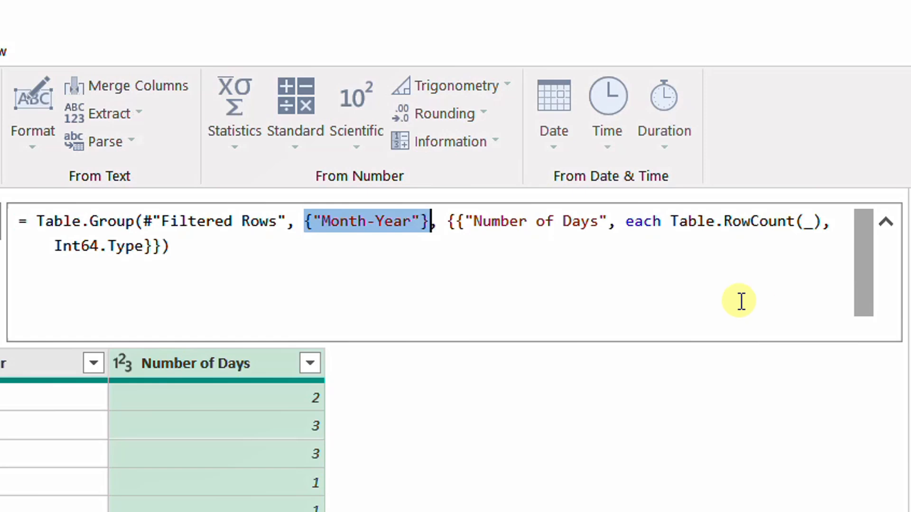
{"action": "left_click", "coordinate": [450, 222]}
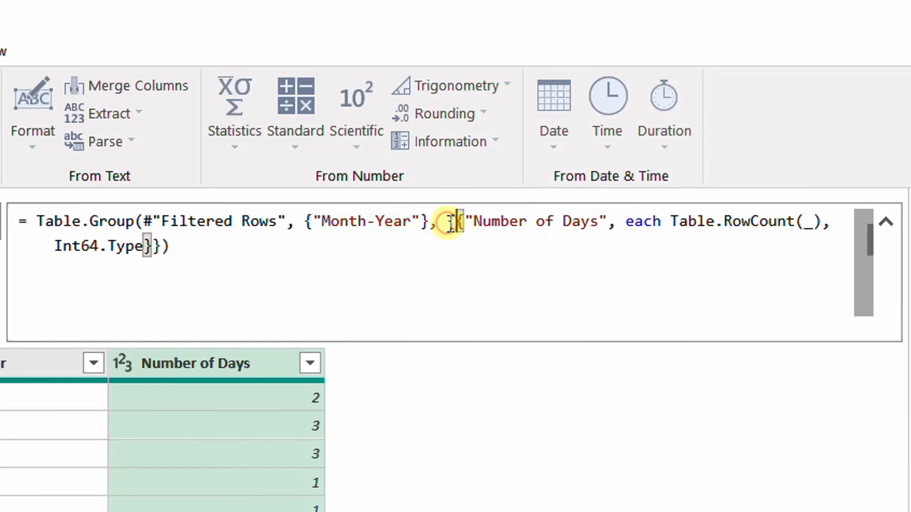
{"action": "left_click", "coordinate": [448, 222]}
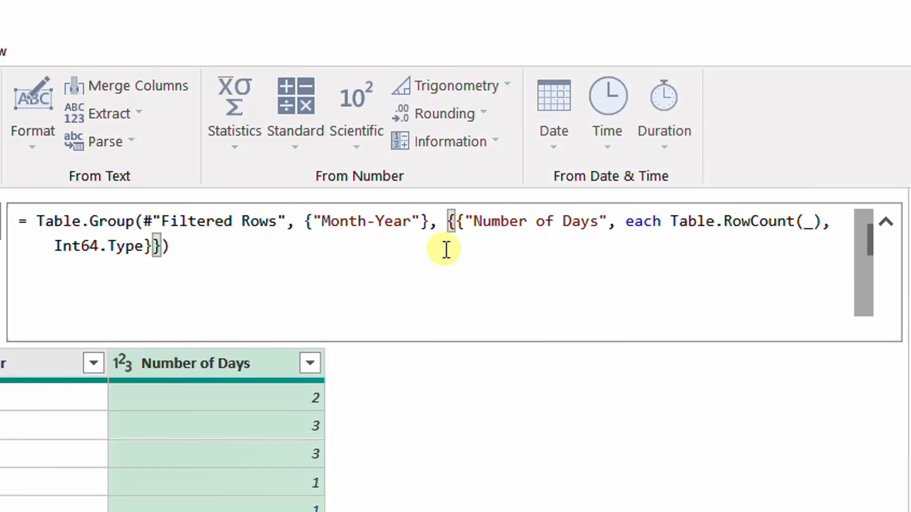
{"action": "left_click", "coordinate": [458, 222]}
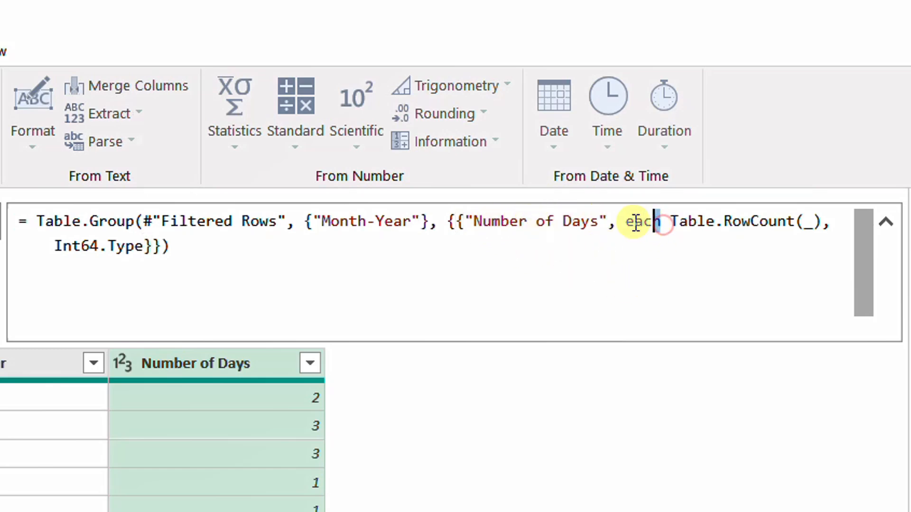
{"action": "double_click", "coordinate": [659, 222]}
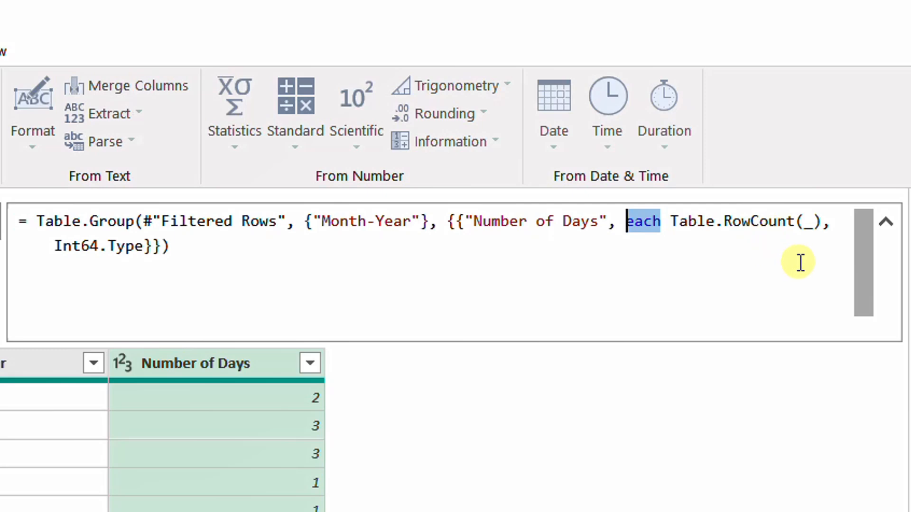
{"action": "left_click", "coordinate": [814, 223]}
{"action": "double_click", "coordinate": [812, 223]}
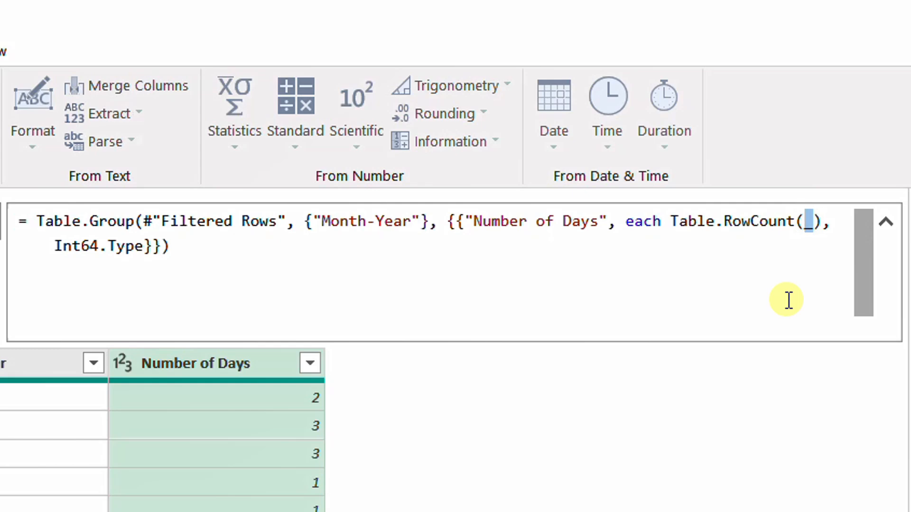
{"action": "left_click", "coordinate": [54, 247]}
{"action": "left_click_drag", "start_coordinate": [132, 247], "coordinate": [143, 247]}
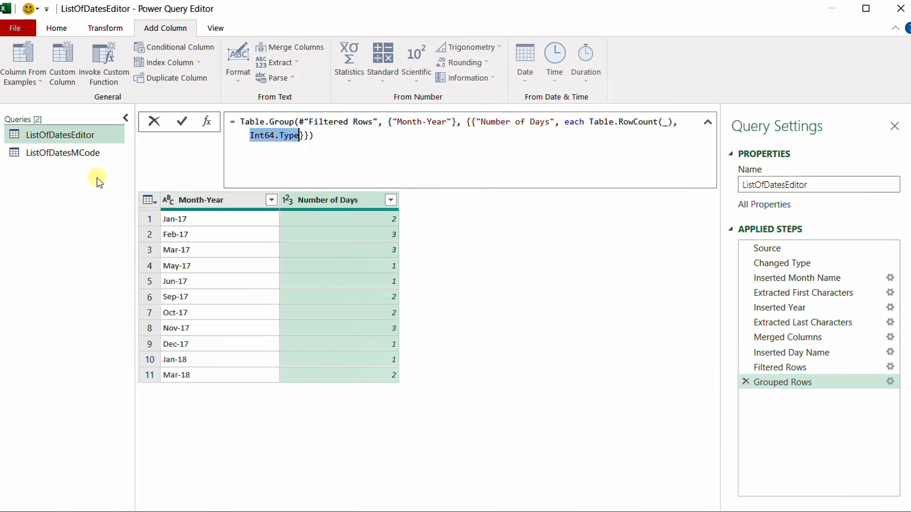
- In the ListOfDatesMCode query, add a custom step and start its formula as Table.Group( FilterWeekDays,{"Month-Year"},
{"action": "left_click", "coordinate": [76, 154]}
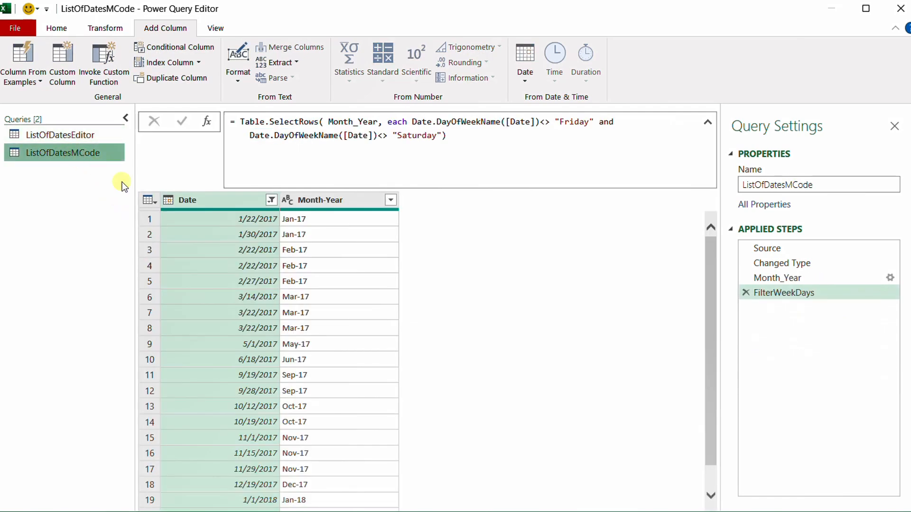
{"action": "left_click", "coordinate": [207, 122]}
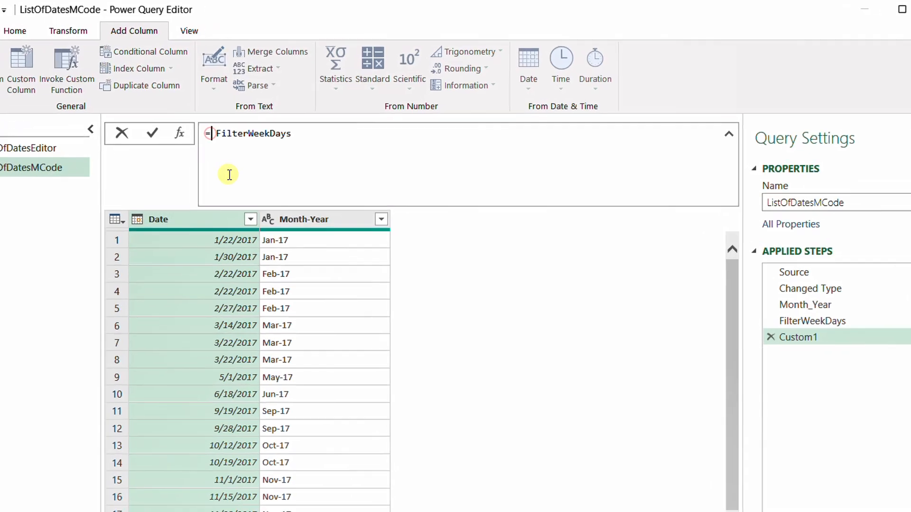
{"action": "type", "text": "Table.Group("}
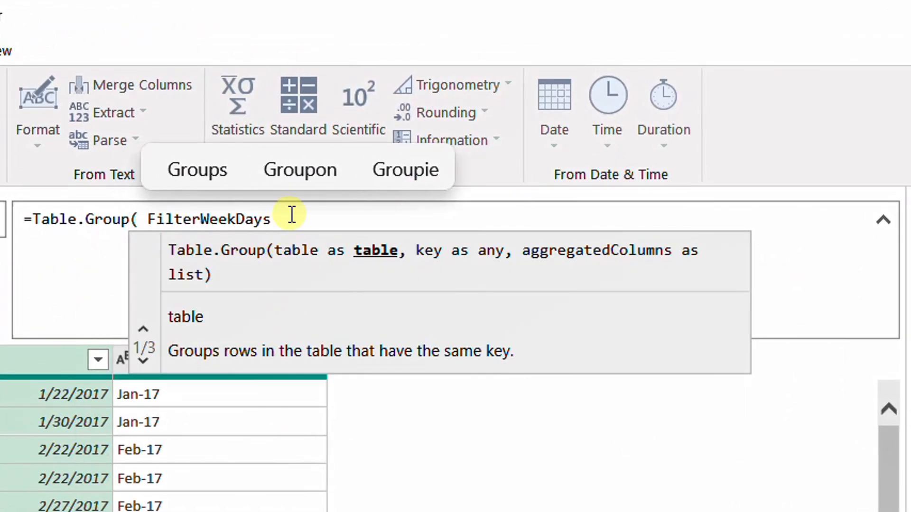
{"action": "left_click", "coordinate": [286, 219]}
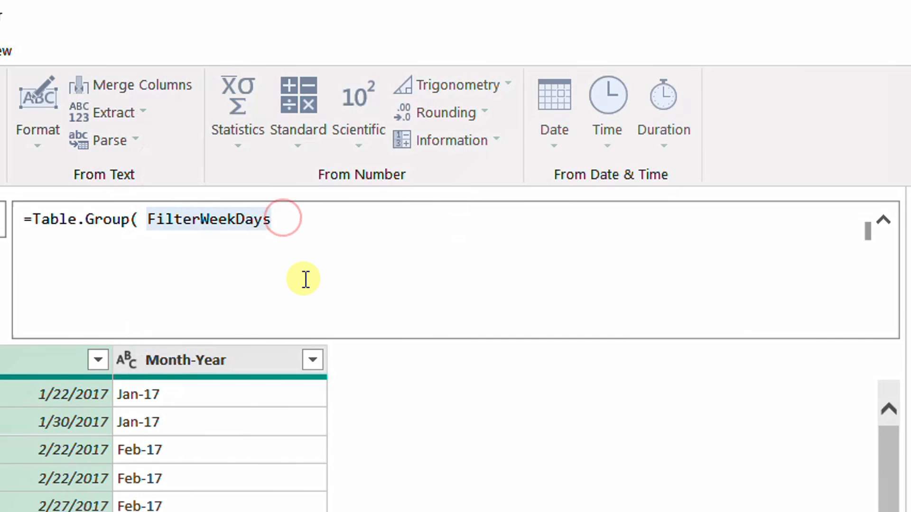
{"action": "type", "text": ","}
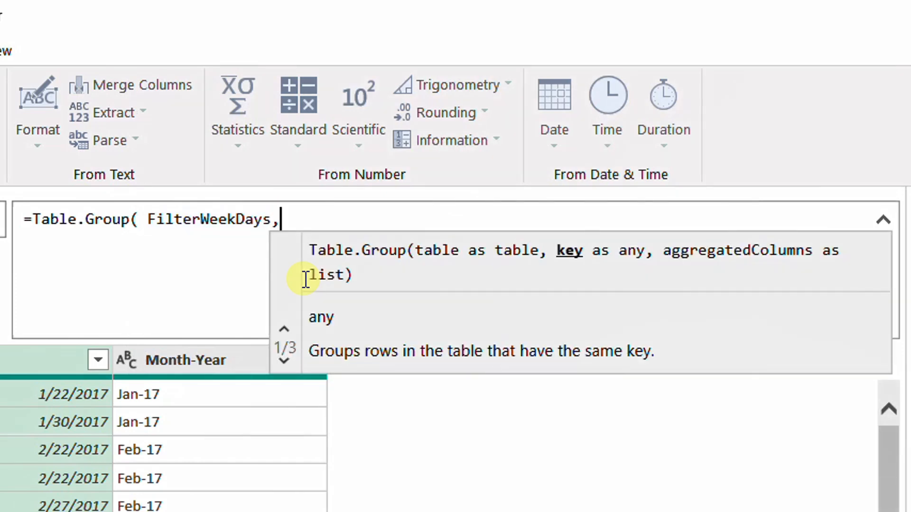
{"action": "type", "text": "{"}
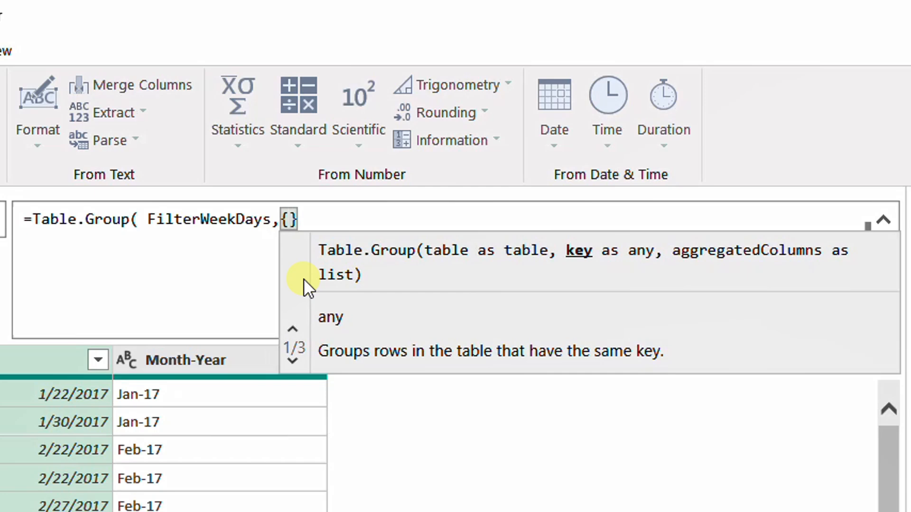
{"action": "type", "text": "\""}
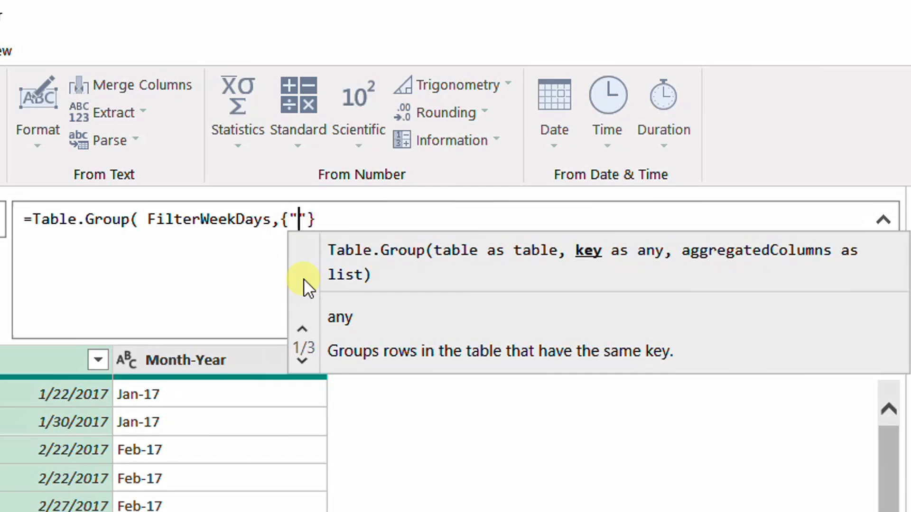
{"action": "type", "text": "Month-Year\"},"}
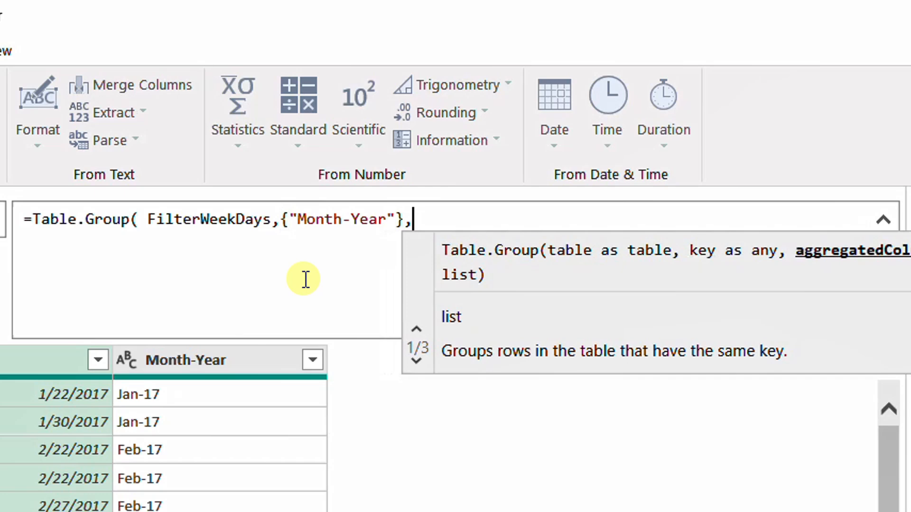
- Add a nested aggregation list with "Number of Days", Table.RowCount(_) and an Int64 type, then close and commit the Table.Group formula
{"action": "type", "text": "{{"}
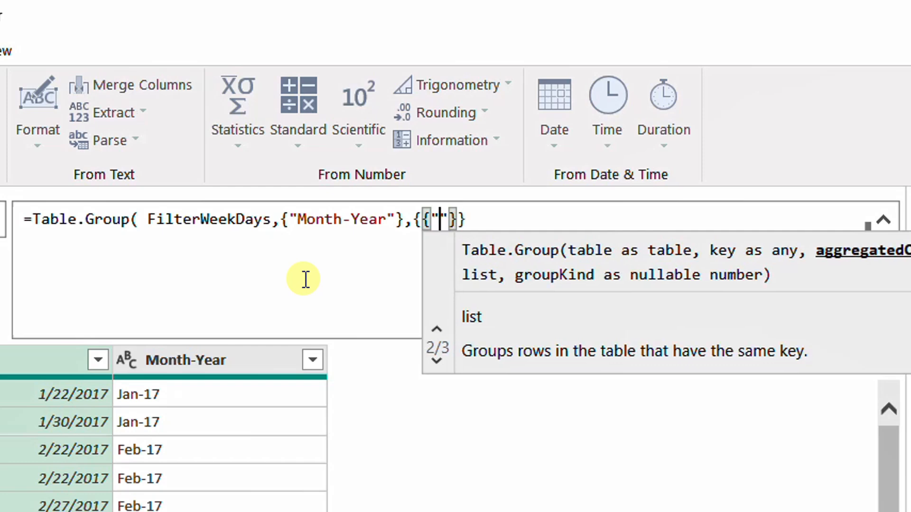
{"action": "type", "text": "\"Nu"}
{"action": "type", "text": "mber of Days\","}
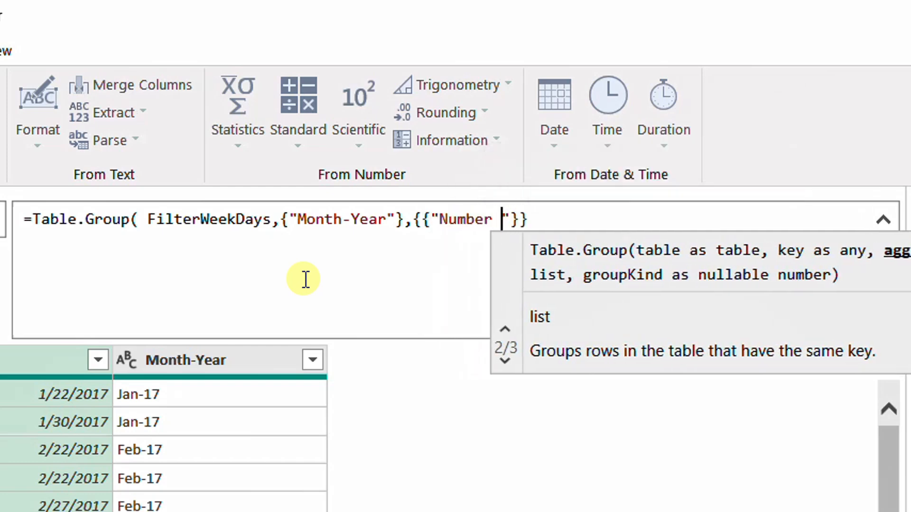
{"action": "type", "text": " T"}
{"action": "key", "text": "BackSpace"}
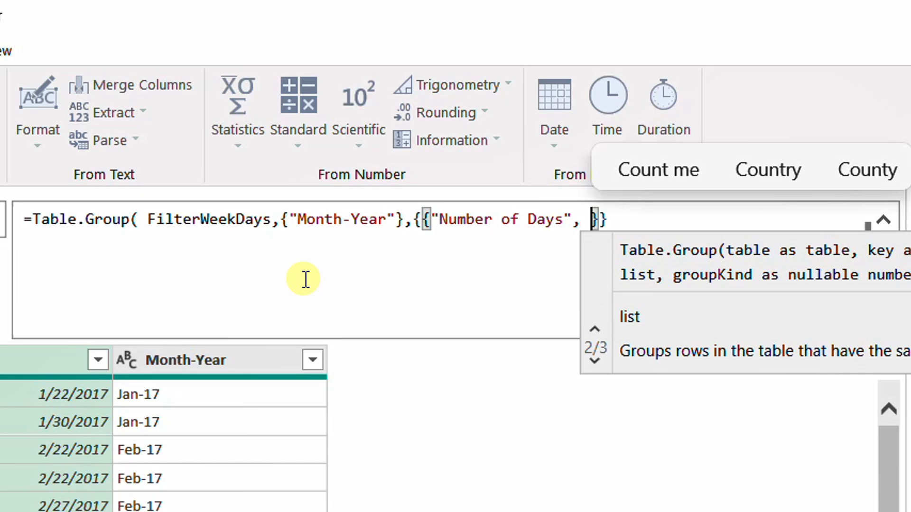
{"action": "type", "text": "Table.RowCount("}
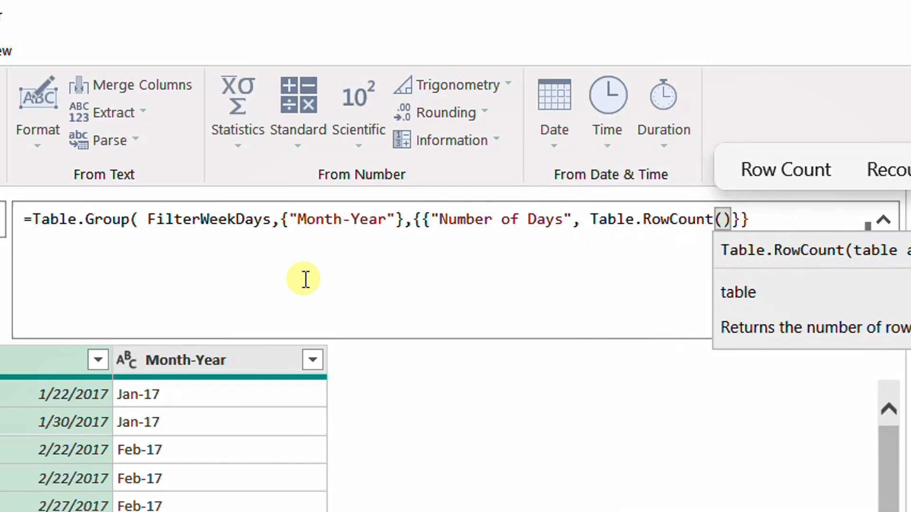
{"action": "type", "text": "_), "}
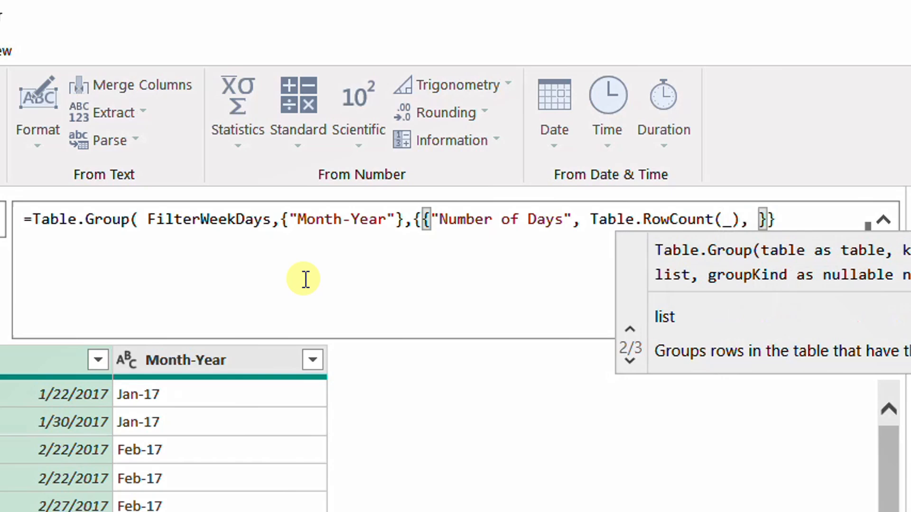
{"action": "type", "text": "In"}
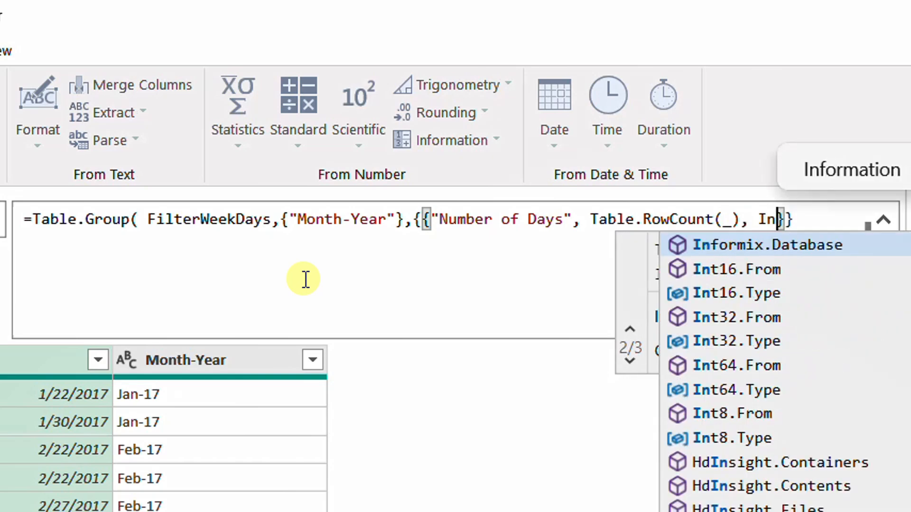
{"action": "type", "text": "t64.Tye}}"}
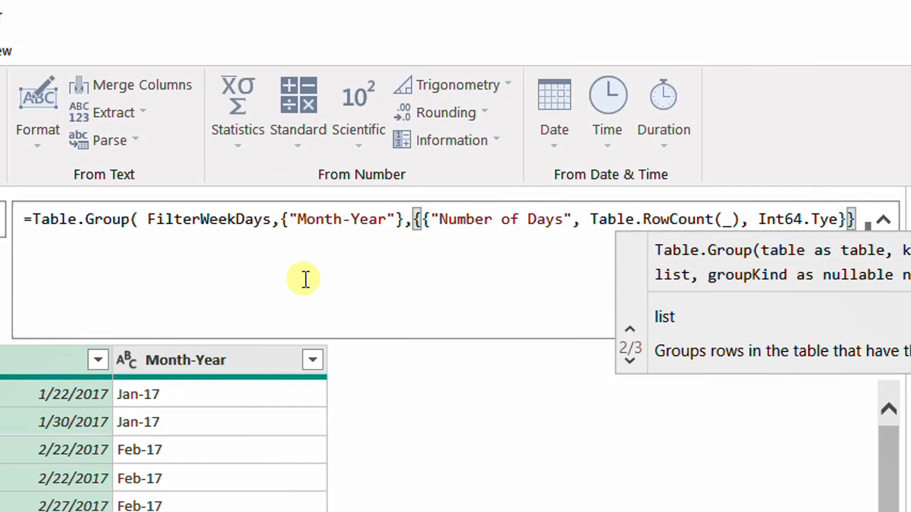
{"action": "type", "text": ")"}
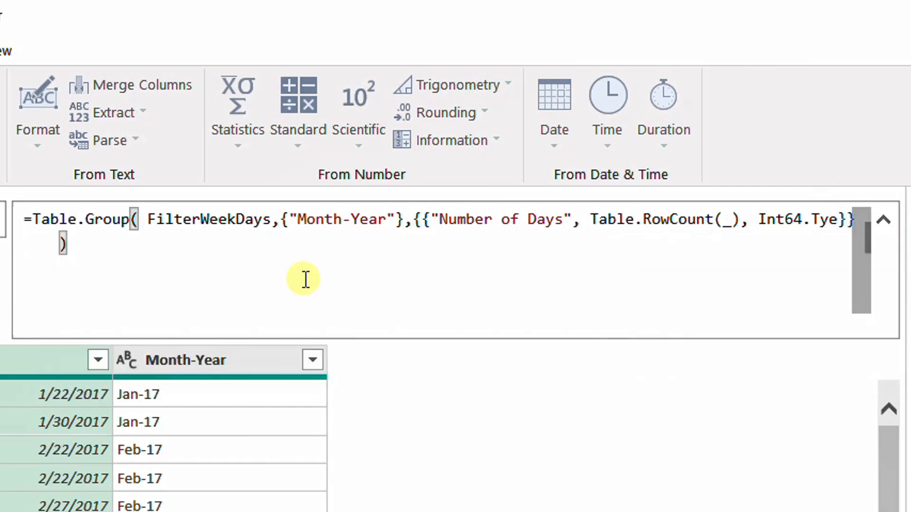
{"action": "key", "text": "Return"}
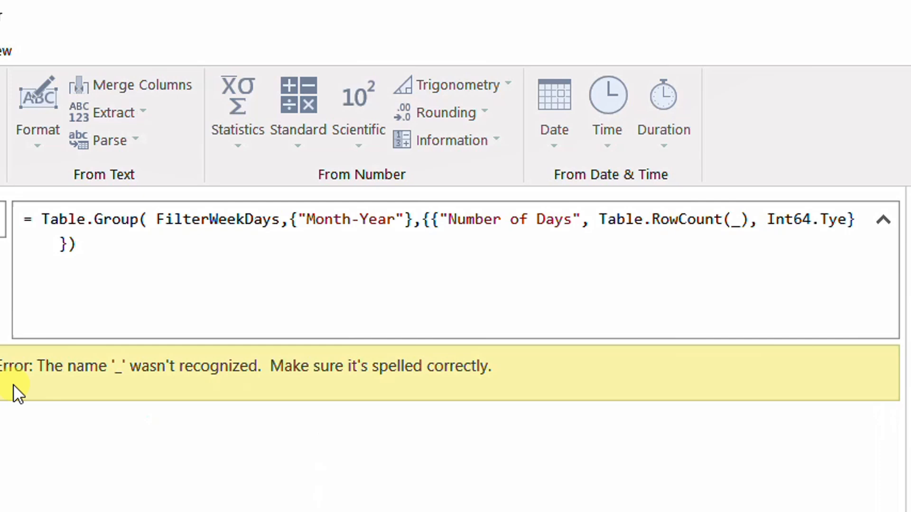
- Correct the Table.Group formula by inserting each before Table.RowCount(_) and fixing the data type to Int64.Type, then commit it
{"action": "left_click", "coordinate": [594, 220]}
{"action": "type", "text": "ea"}
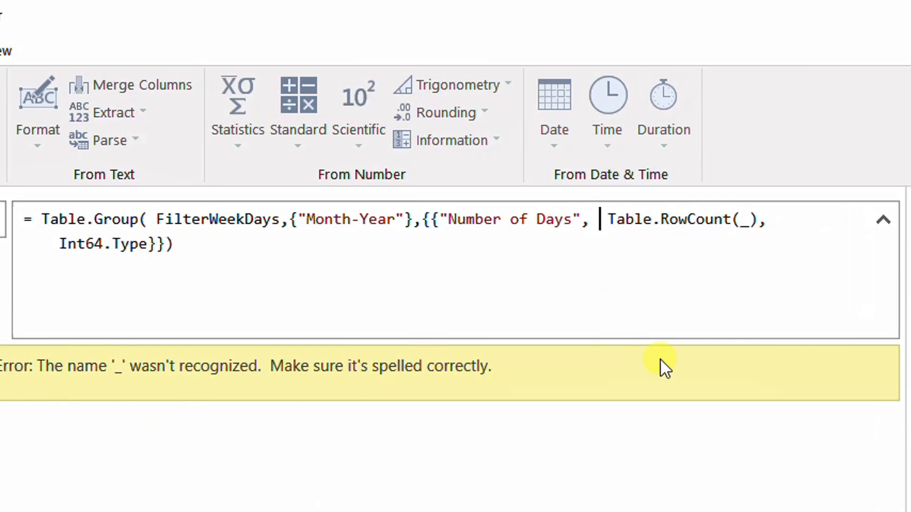
{"action": "type", "text": "each"}
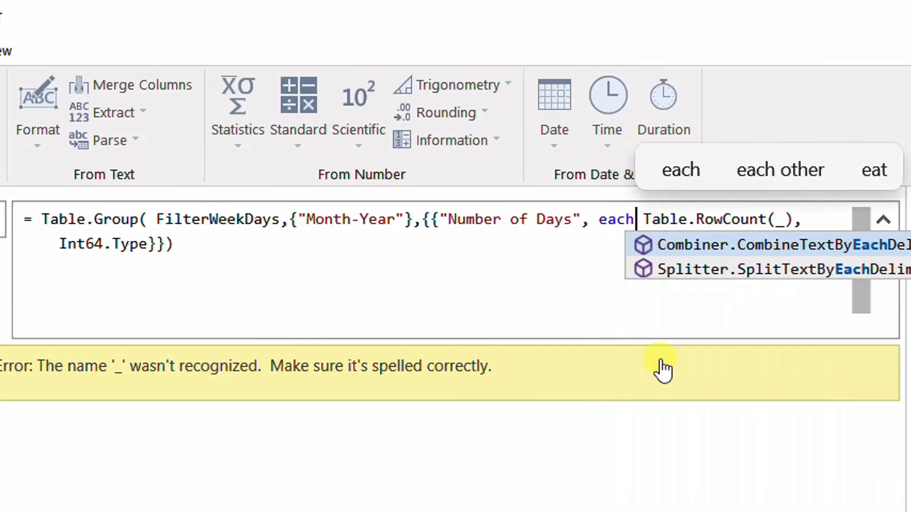
{"action": "key", "text": "Return"}
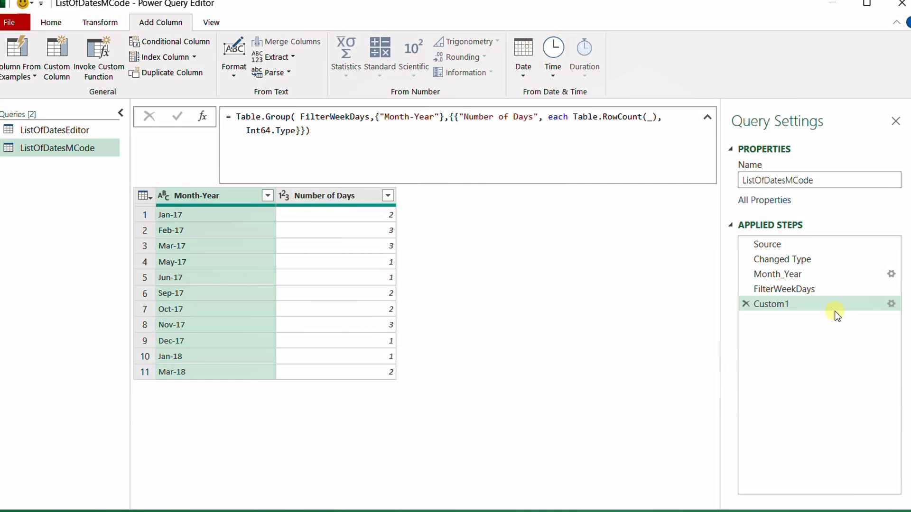
- Rename the Custom1 step as NumberOfDays
{"action": "right_click", "coordinate": [801, 307]}
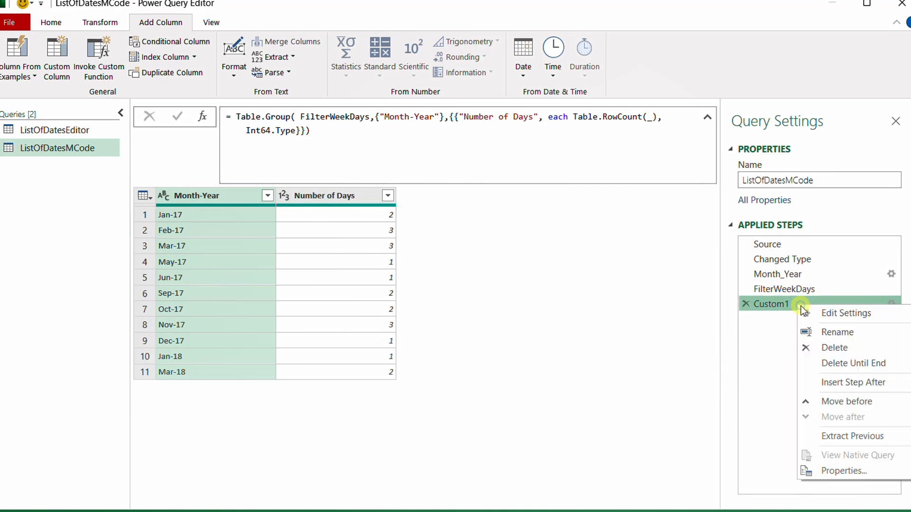
{"action": "left_click", "coordinate": [837, 332]}
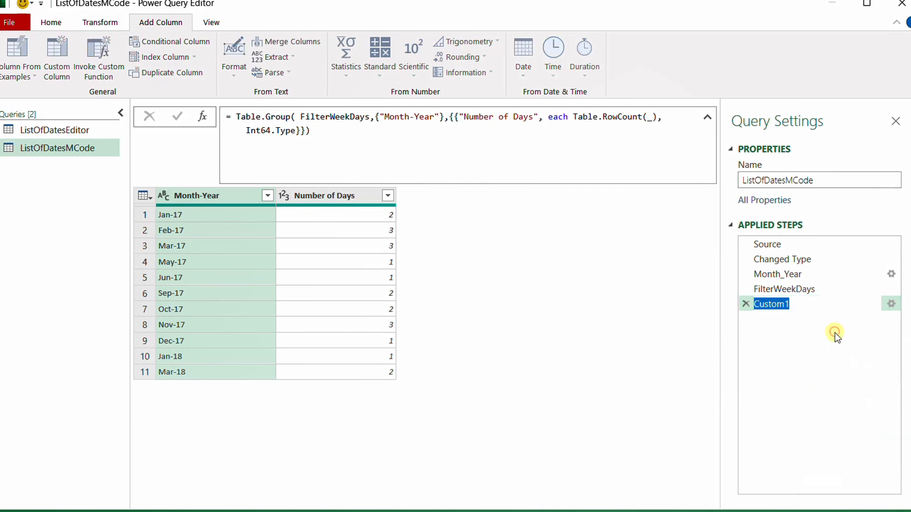
{"action": "type", "text": "NumberOfDays"}
{"action": "key", "text": "Return"}
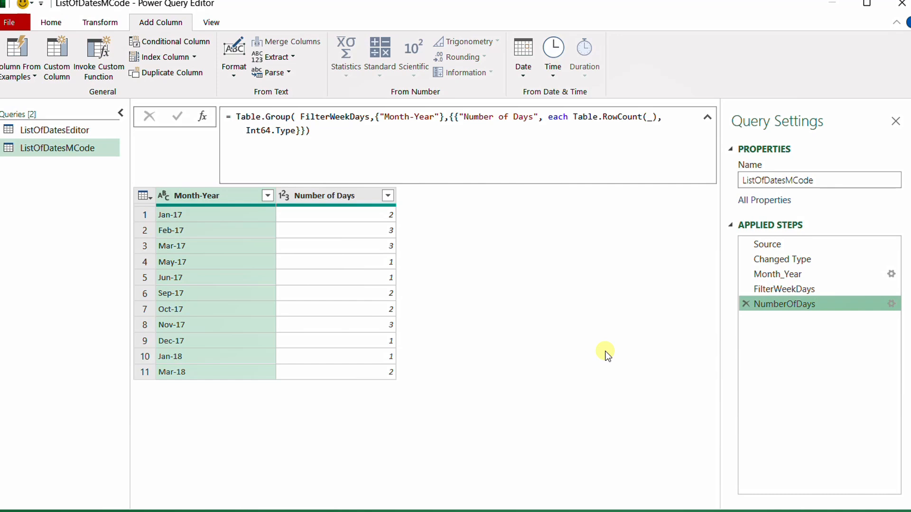
- Review the Month_Year, FilterWeekDays and NumberOfDays steps, and open the ListOfDatesEditor query for comparison
{"action": "left_click", "coordinate": [778, 275]}
{"action": "left_click", "coordinate": [781, 289]}
{"action": "left_click", "coordinate": [780, 304]}
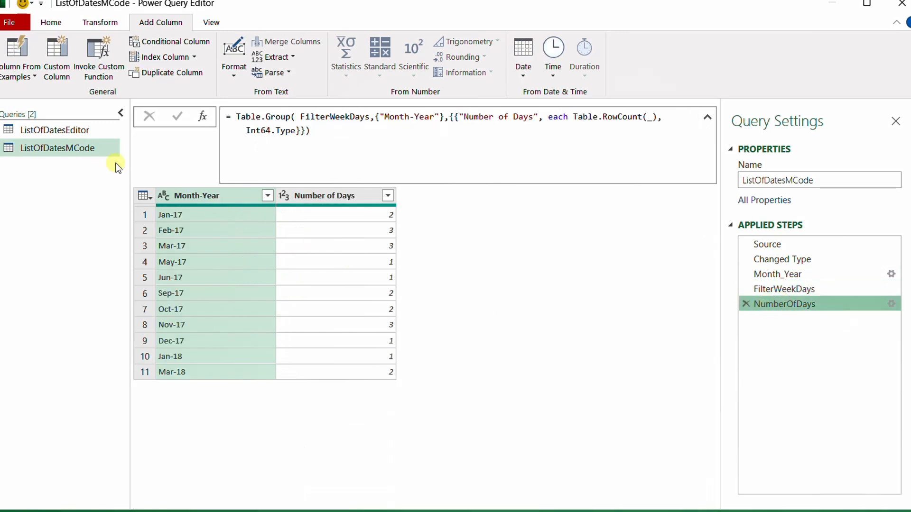
{"action": "left_click", "coordinate": [70, 129]}
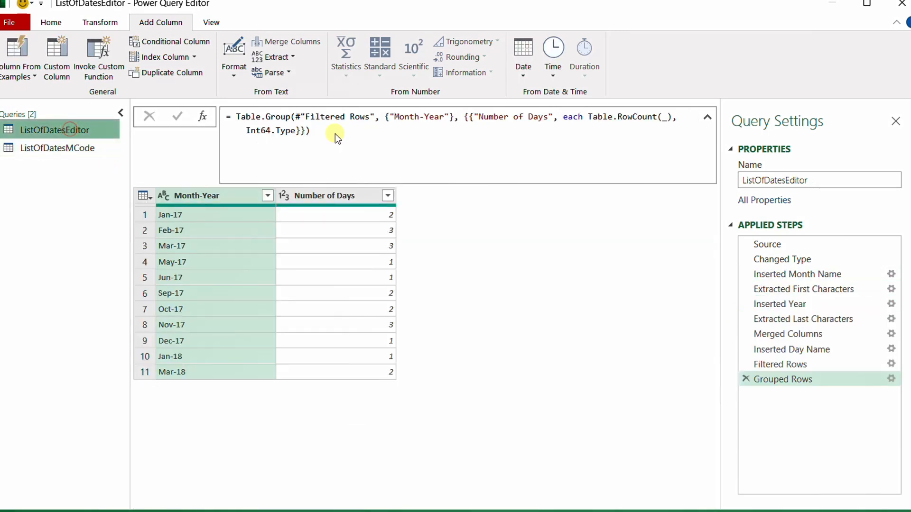